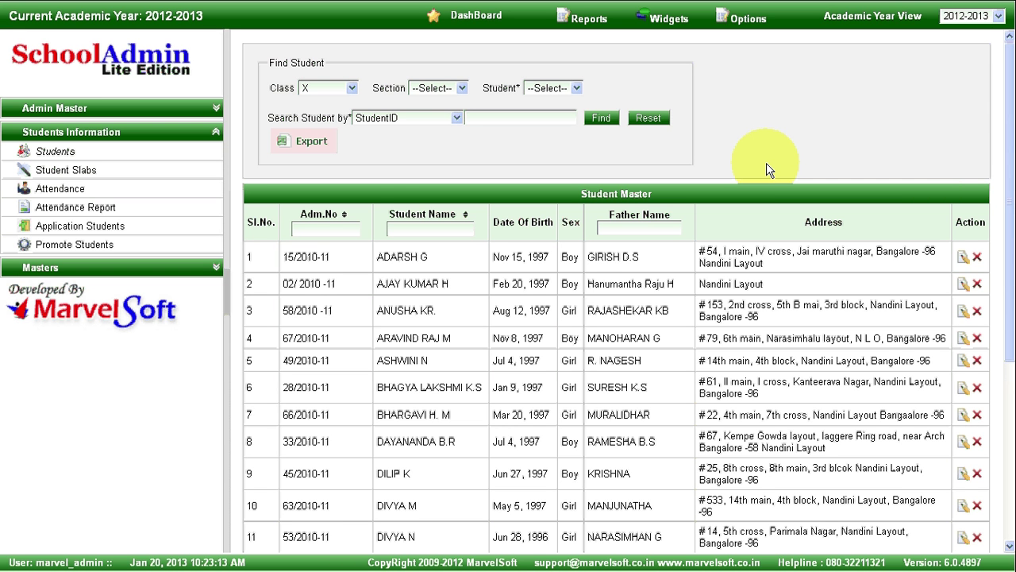
Open the empty Staff Master list through Admin Master and Cash Master.
click(143, 111)
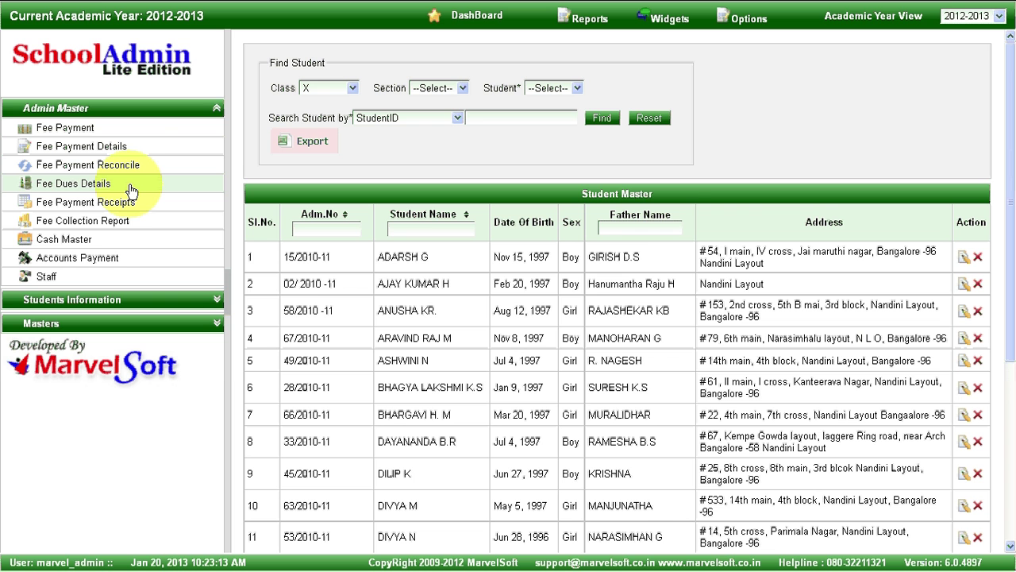
click(121, 241)
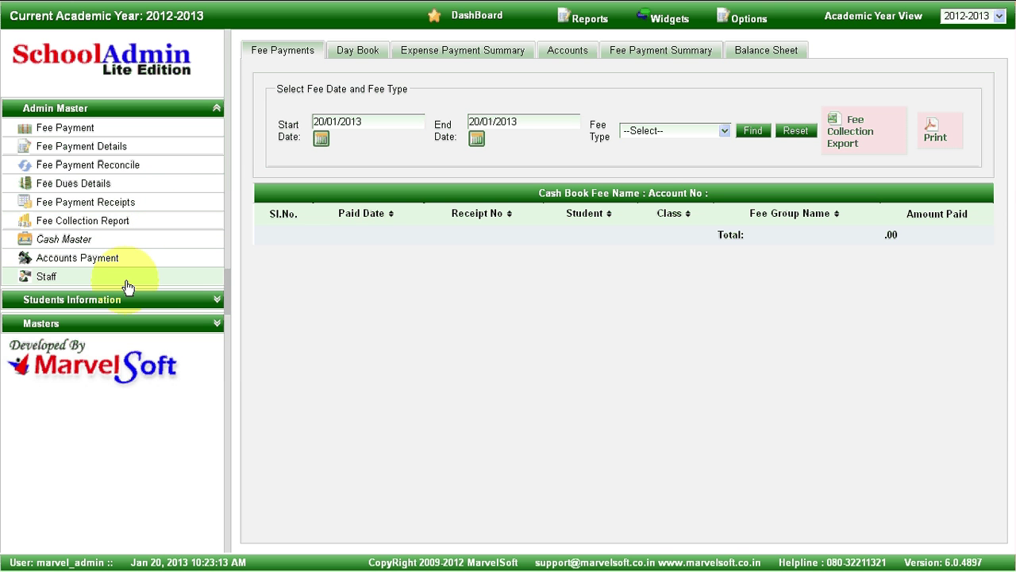
click(46, 277)
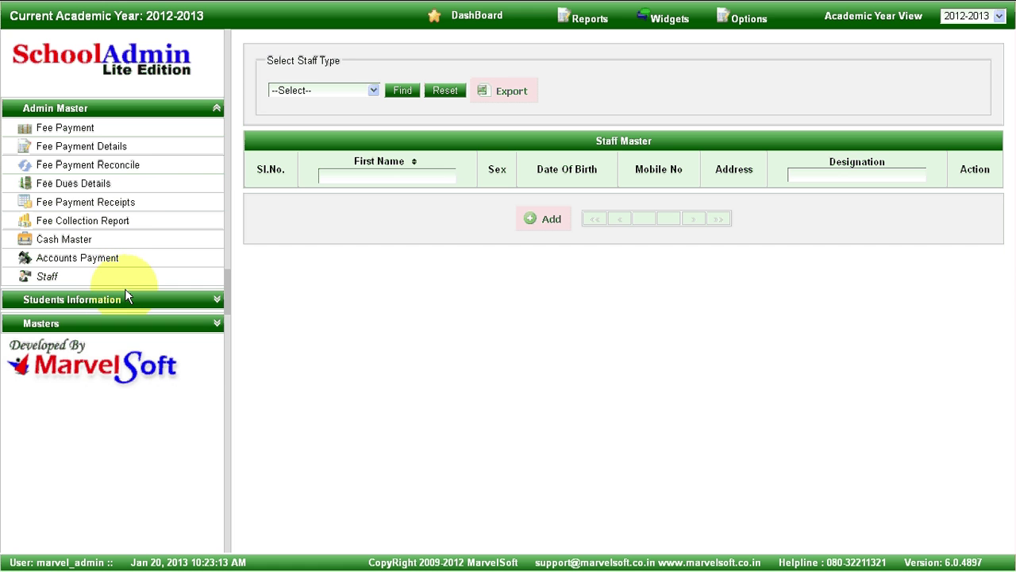
Browse the Accounts Head and six-entry Accounts lists, then return to the Class X Student Master list.
click(118, 301)
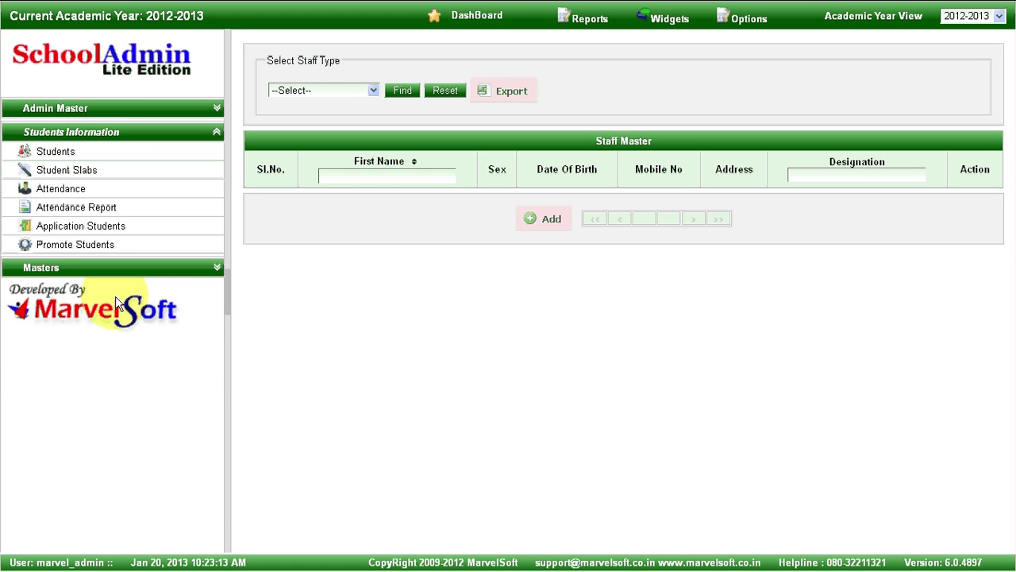
click(73, 268)
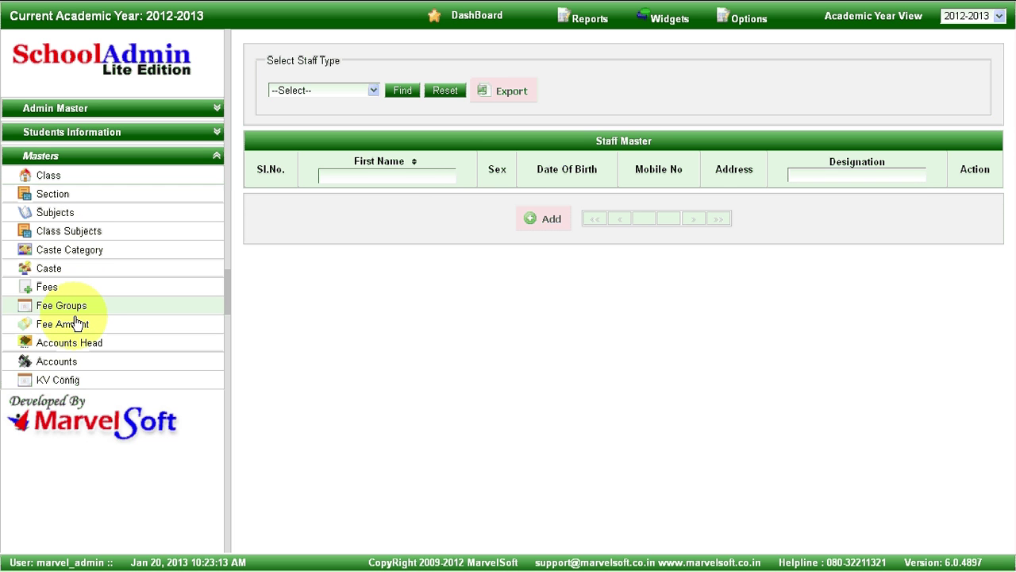
click(93, 346)
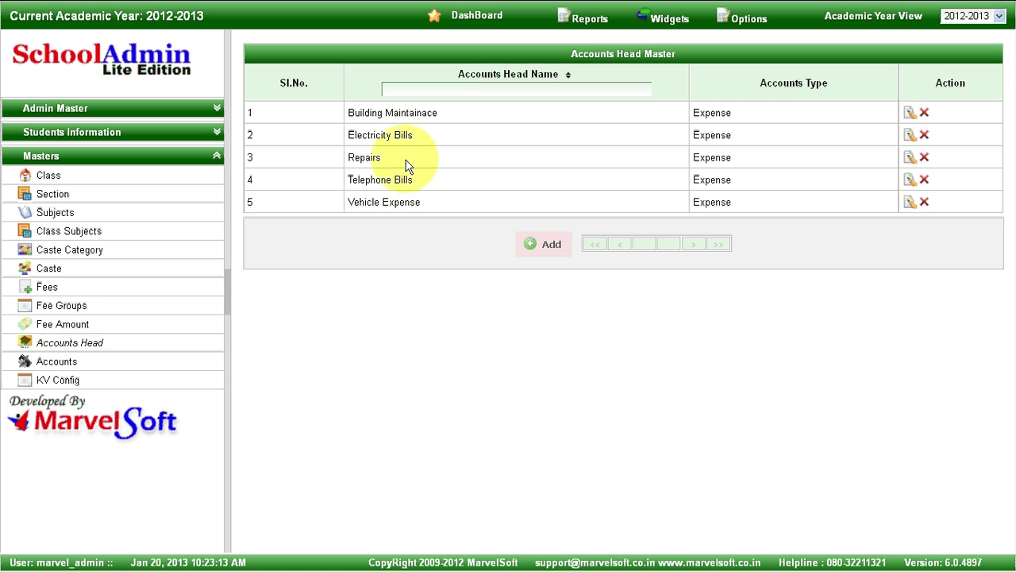
click(91, 367)
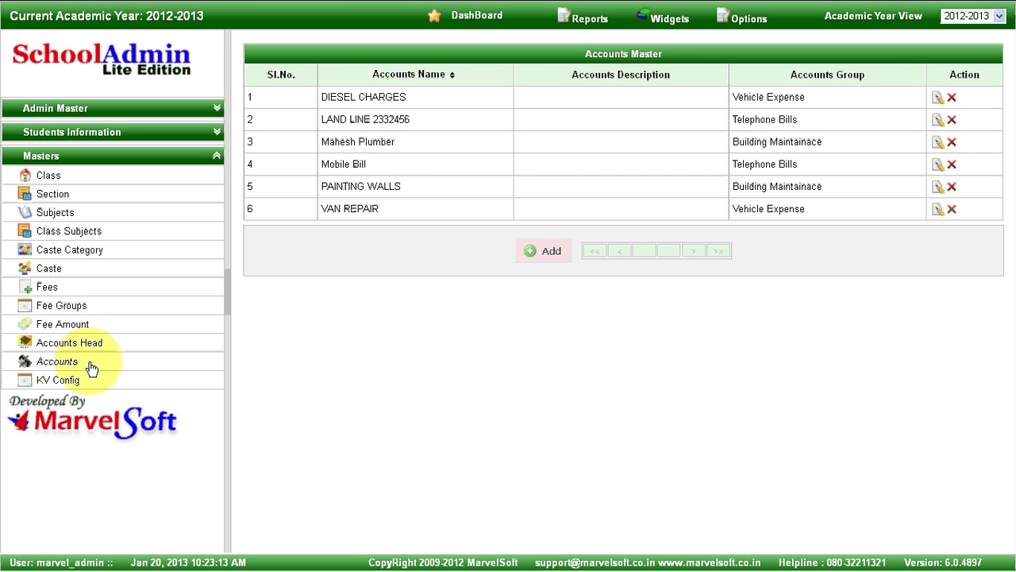
click(136, 135)
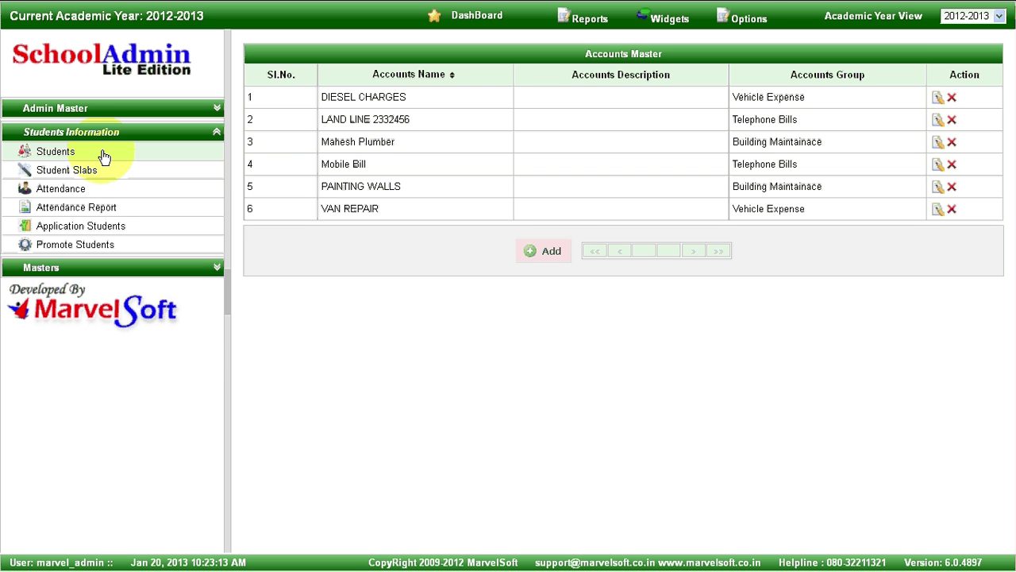
click(103, 157)
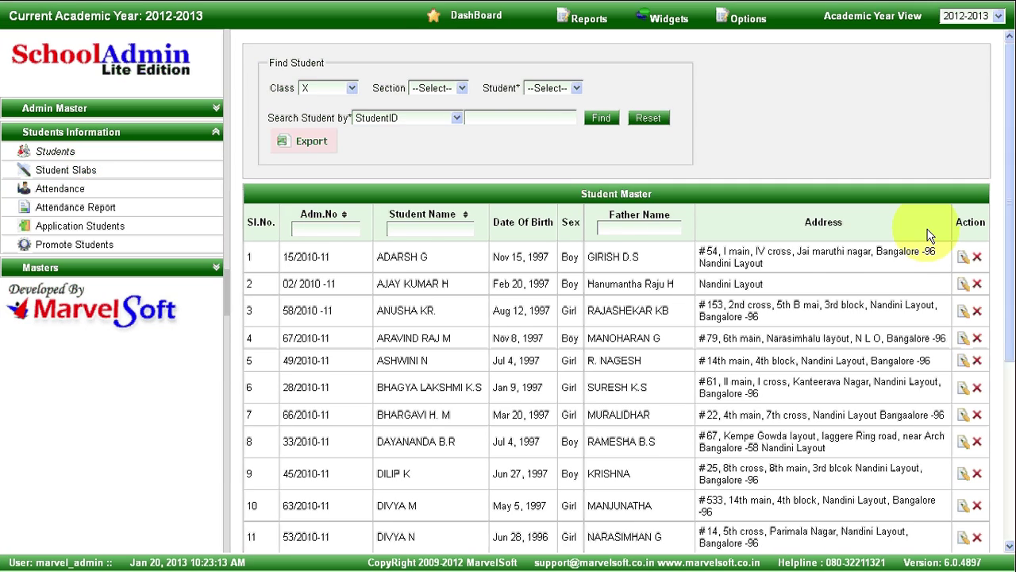
Filter the student list to Class X, Section B and scroll through the results.
scroll(998, 374, down, 5)
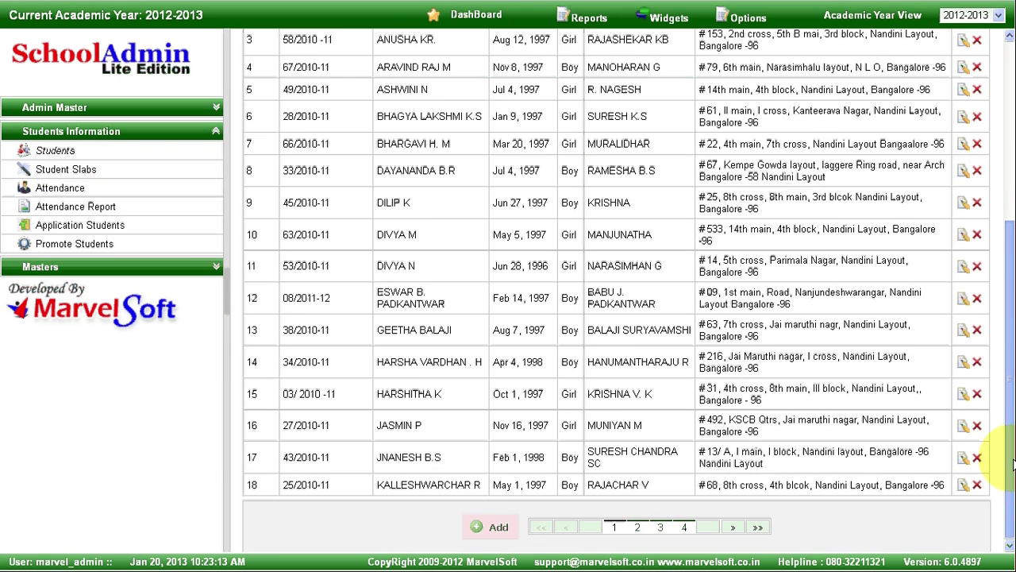
scroll(1008, 285, up, 3)
scroll(1008, 286, up, 2)
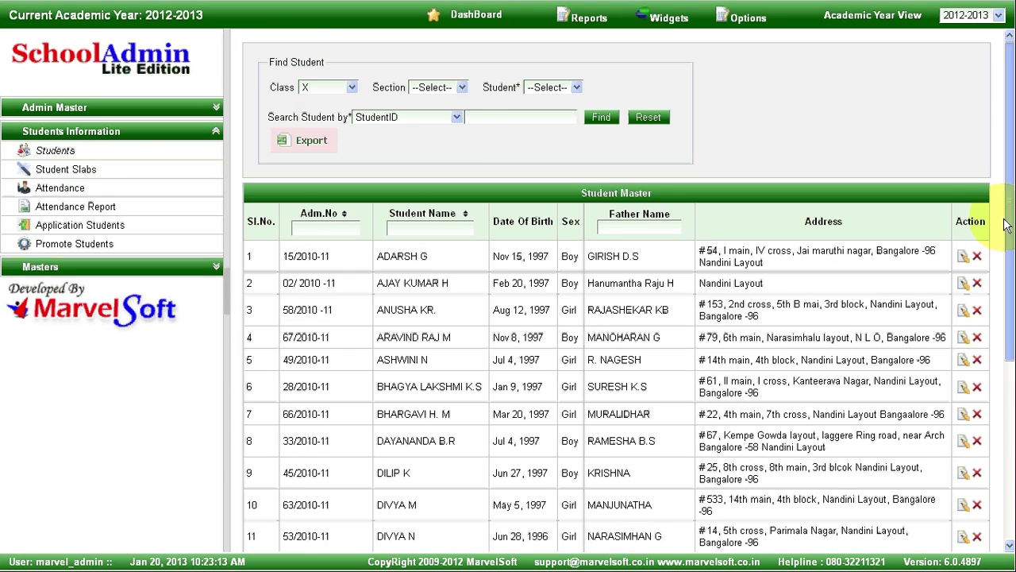
click(351, 88)
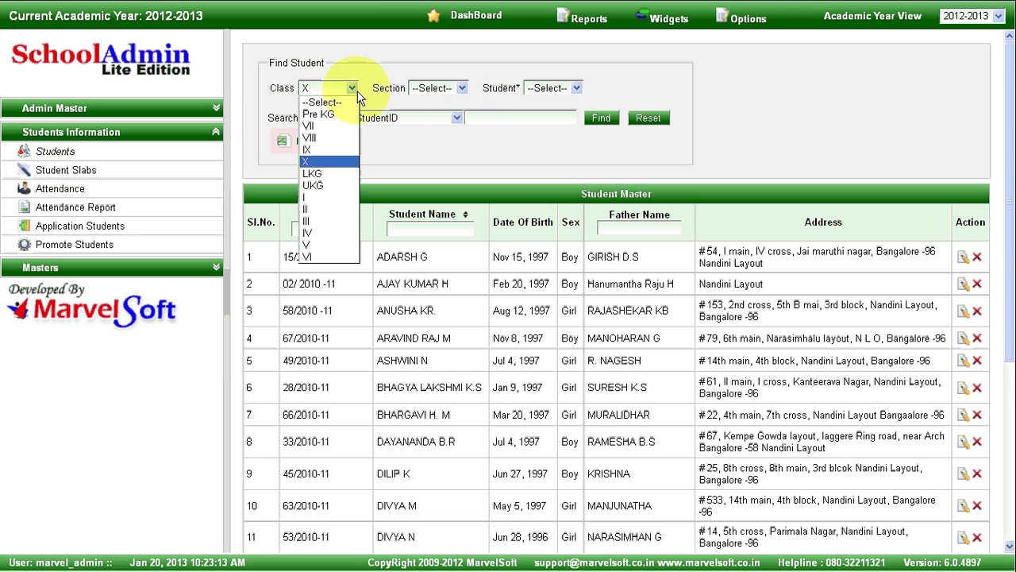
click(355, 93)
click(459, 88)
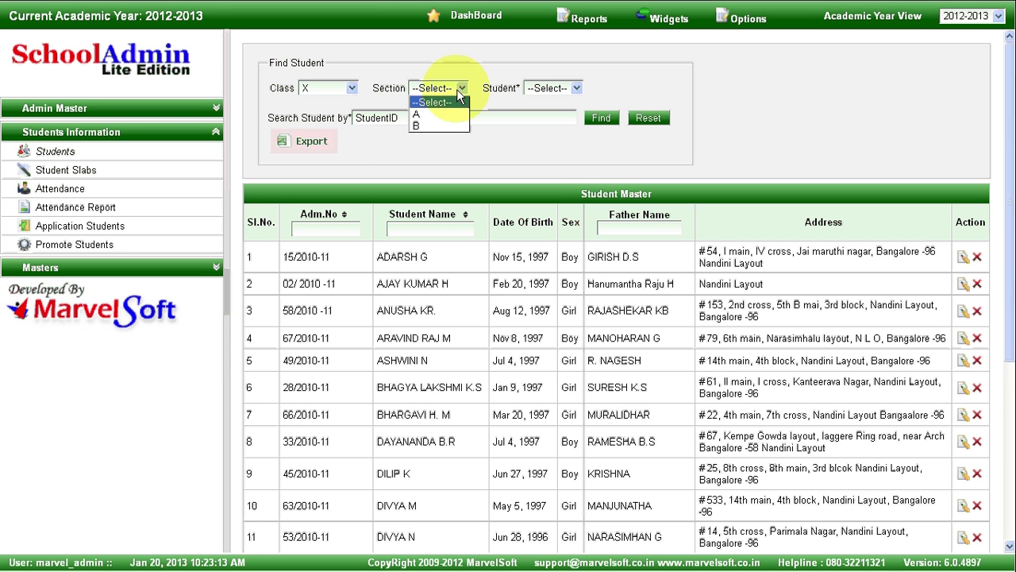
click(456, 89)
click(565, 92)
click(565, 92)
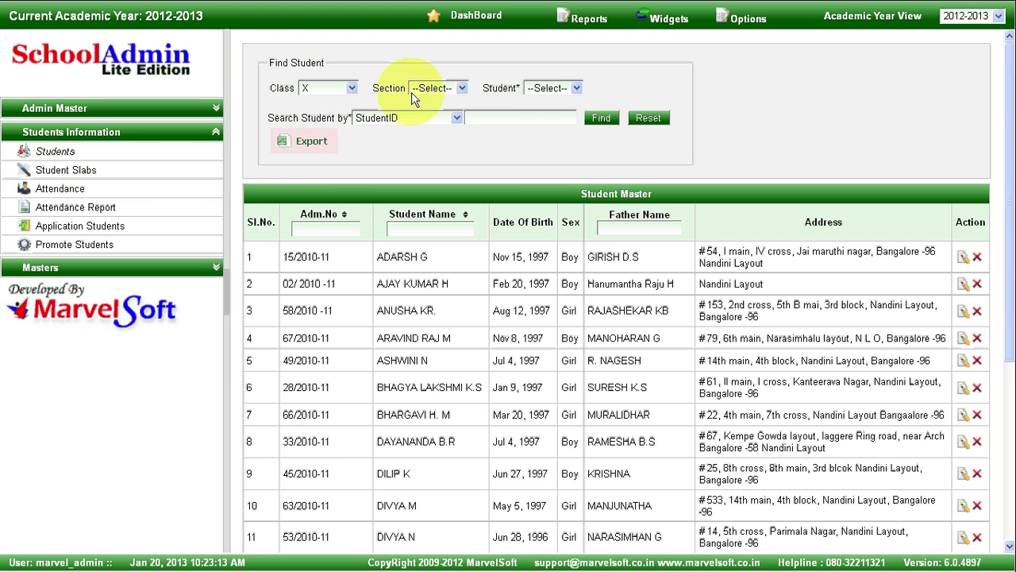
click(413, 92)
click(432, 126)
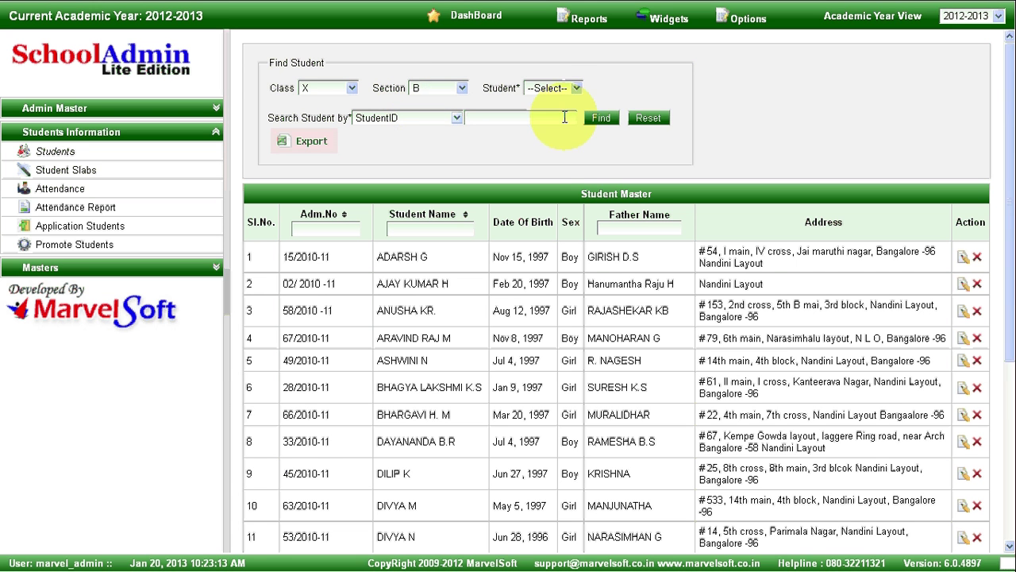
click(601, 119)
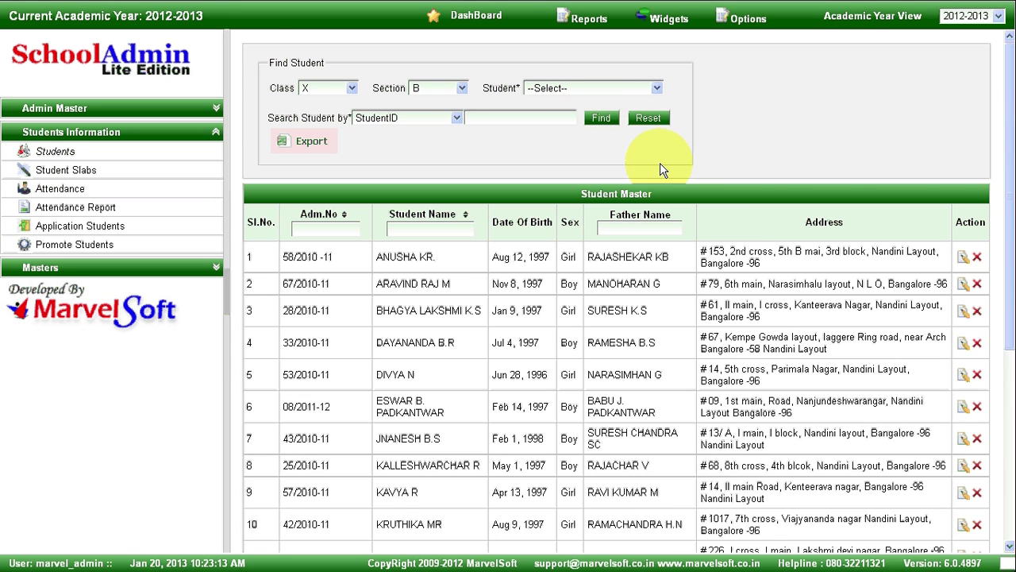
drag(1012, 181, 1007, 373)
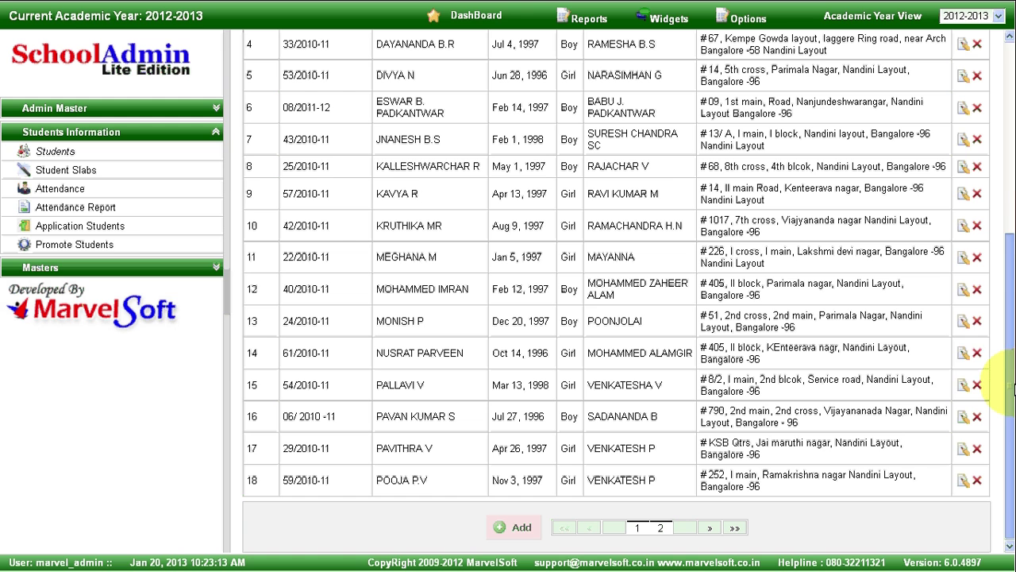
click(964, 358)
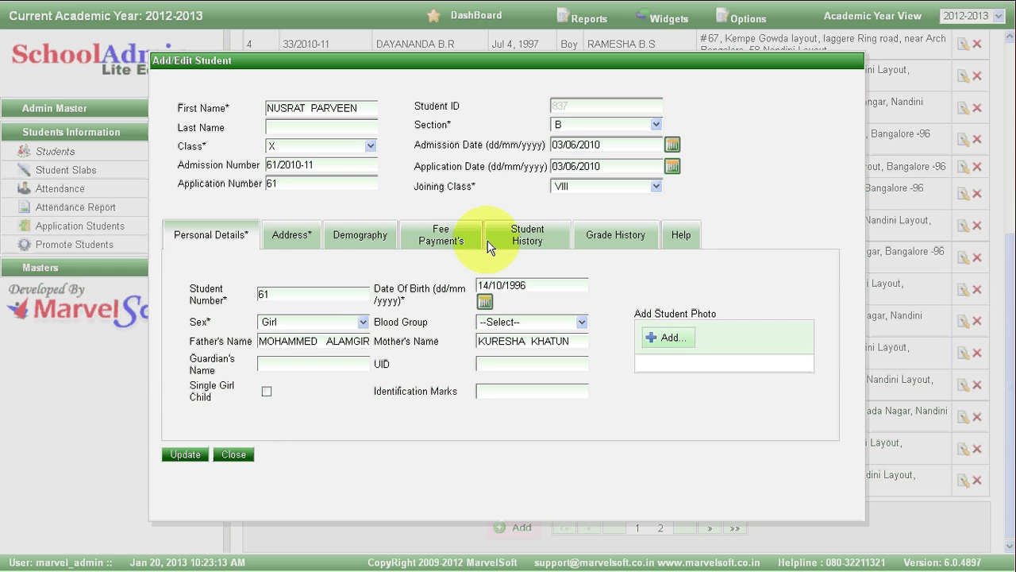
click(293, 235)
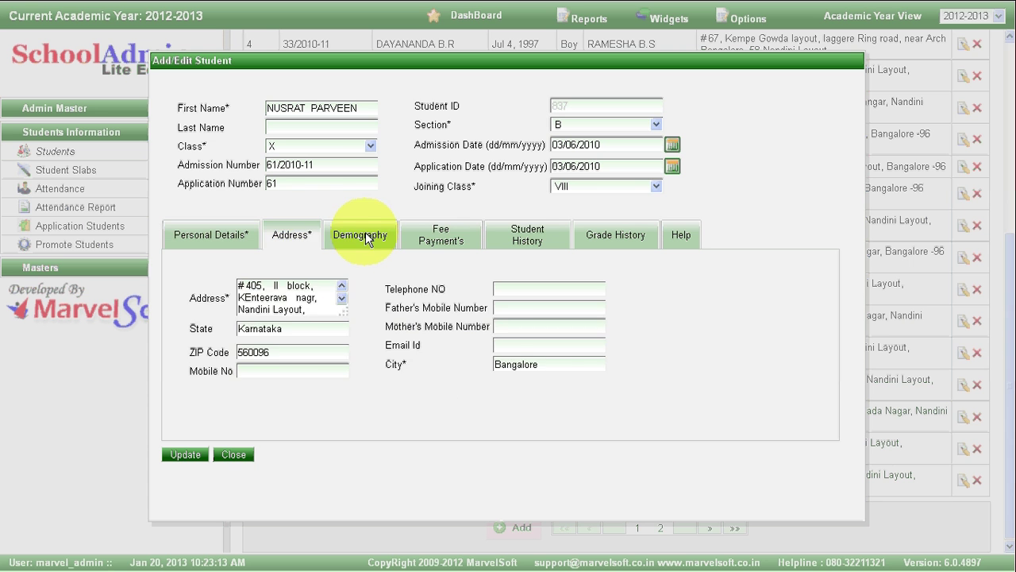
click(366, 237)
click(442, 235)
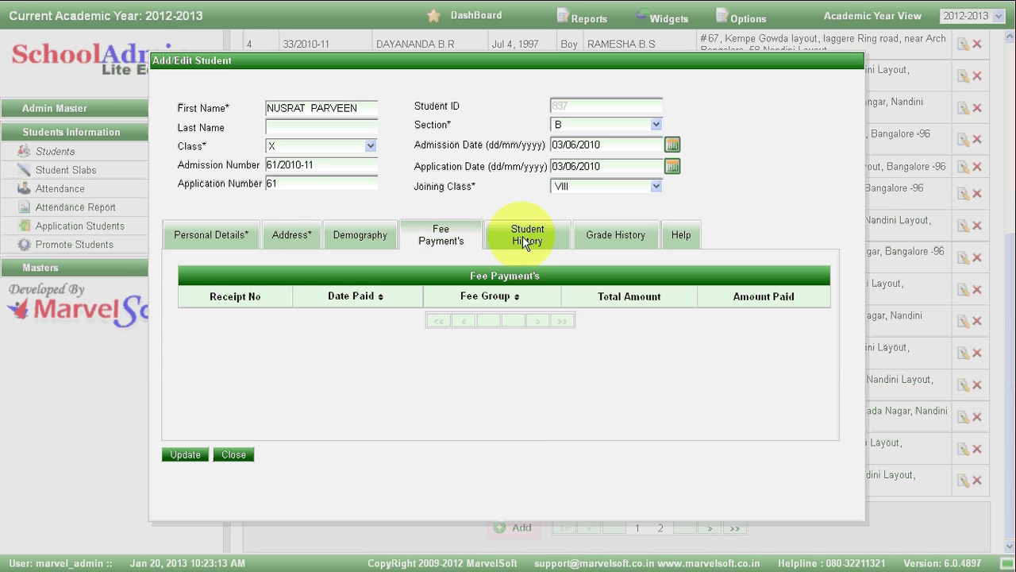
click(524, 241)
click(998, 295)
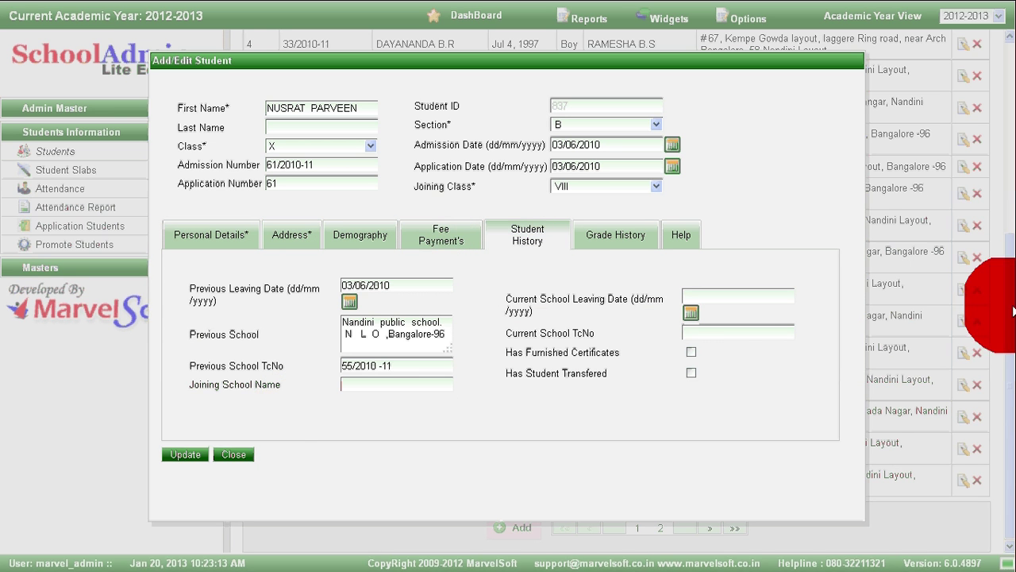
drag(1000, 150, 805, 39)
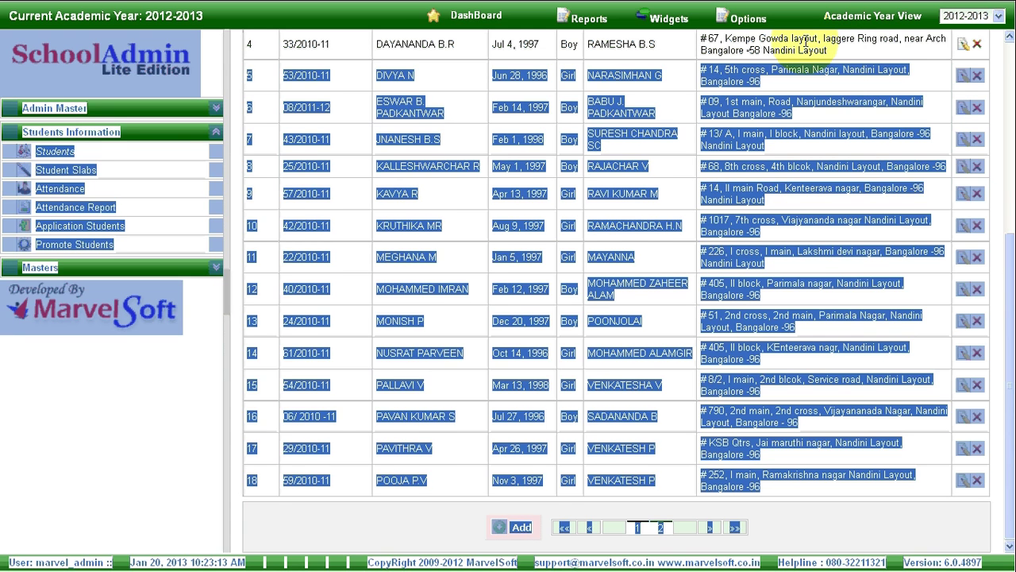
click(1012, 195)
Generate the first Class X, Section B student's Bonafide Certificate as a PDF preview.
scroll(1012, 195, up, 5)
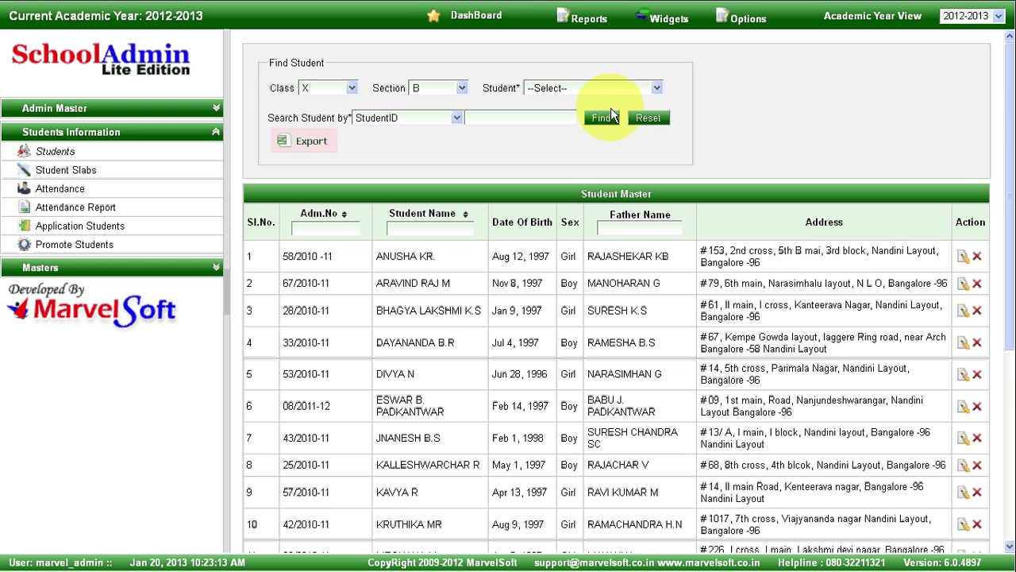
click(578, 29)
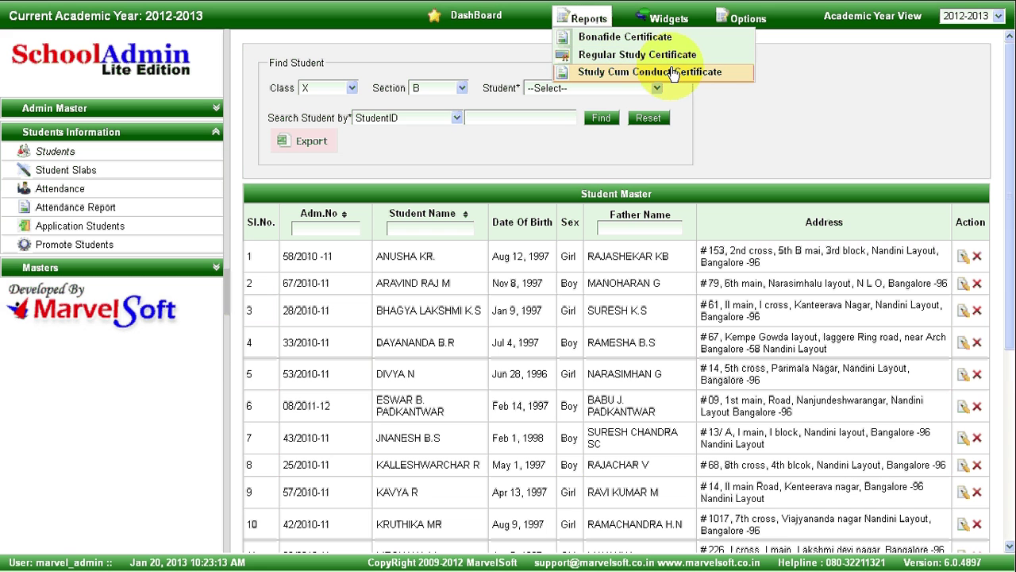
click(619, 36)
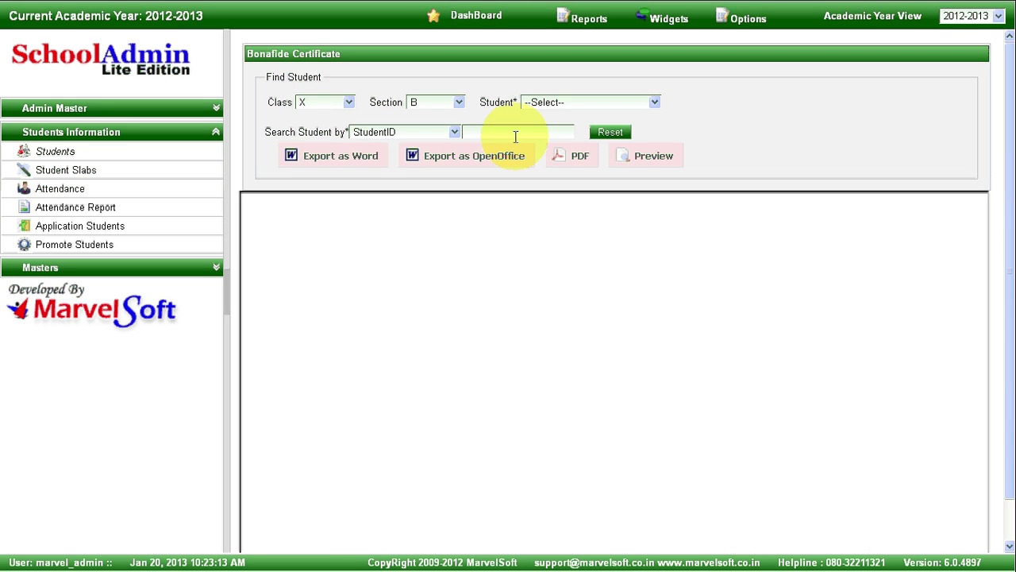
click(579, 104)
click(564, 127)
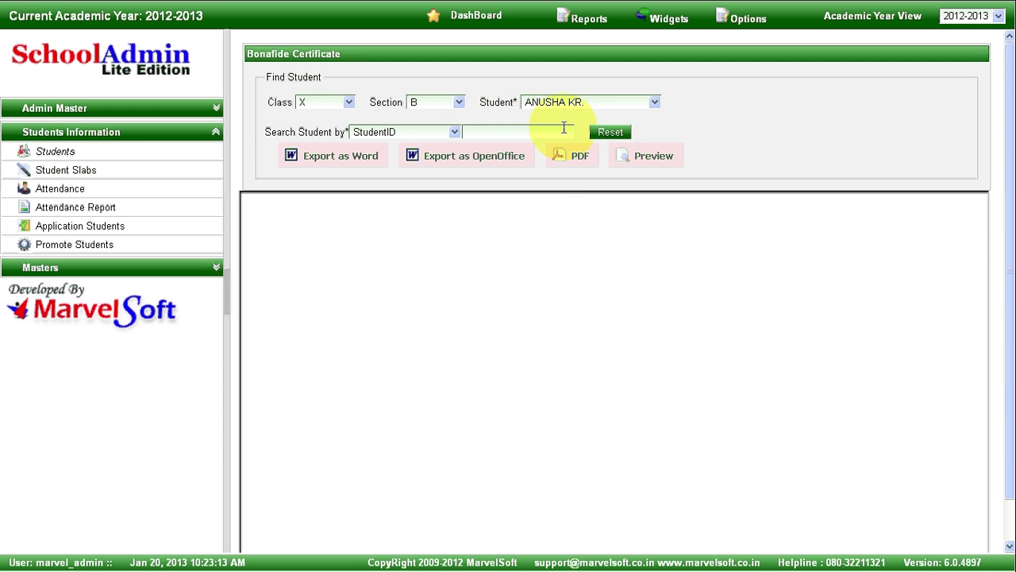
click(634, 159)
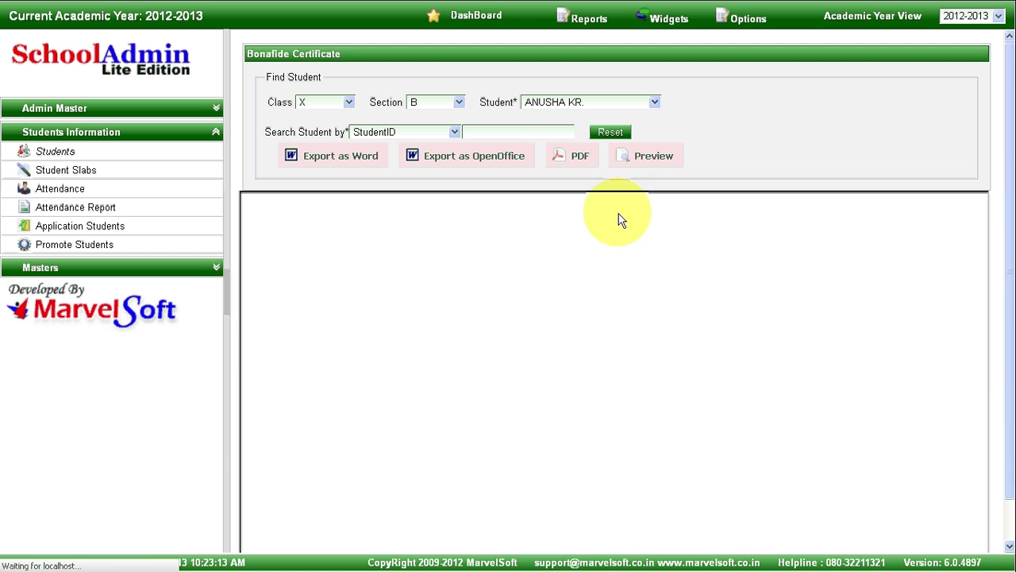
click(570, 159)
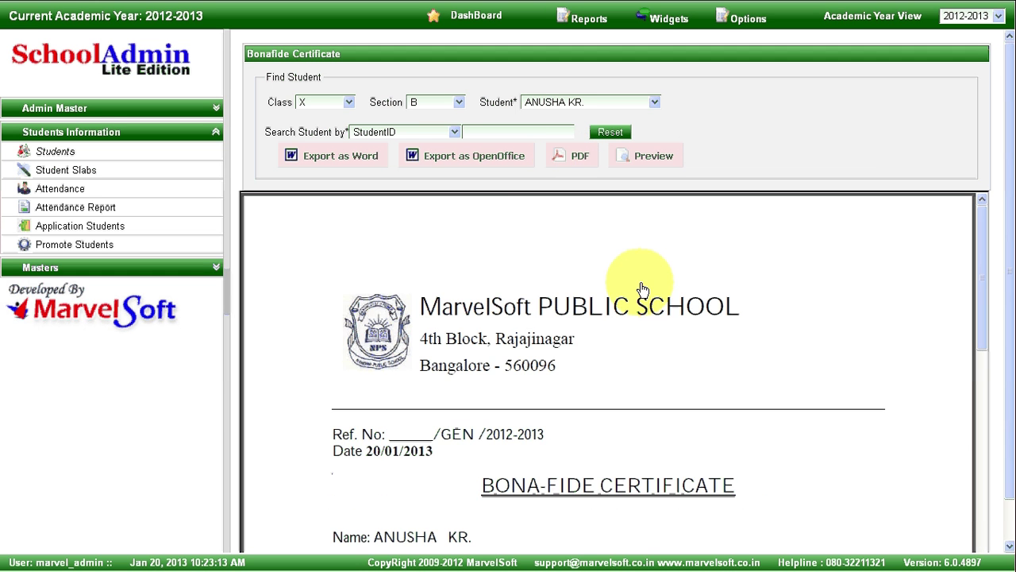
mouse_move(988, 274)
mouse_down()
mouse_move(991, 481)
mouse_move(963, 240)
mouse_up()
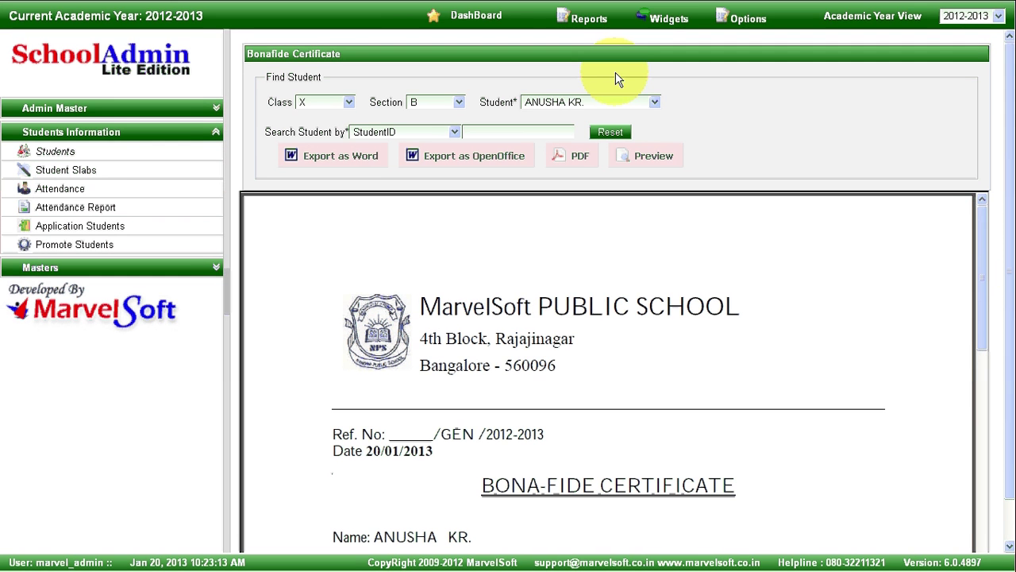
Print-preview the Class X, Section A attendance report out of 42 days, then open the Classes list.
click(90, 188)
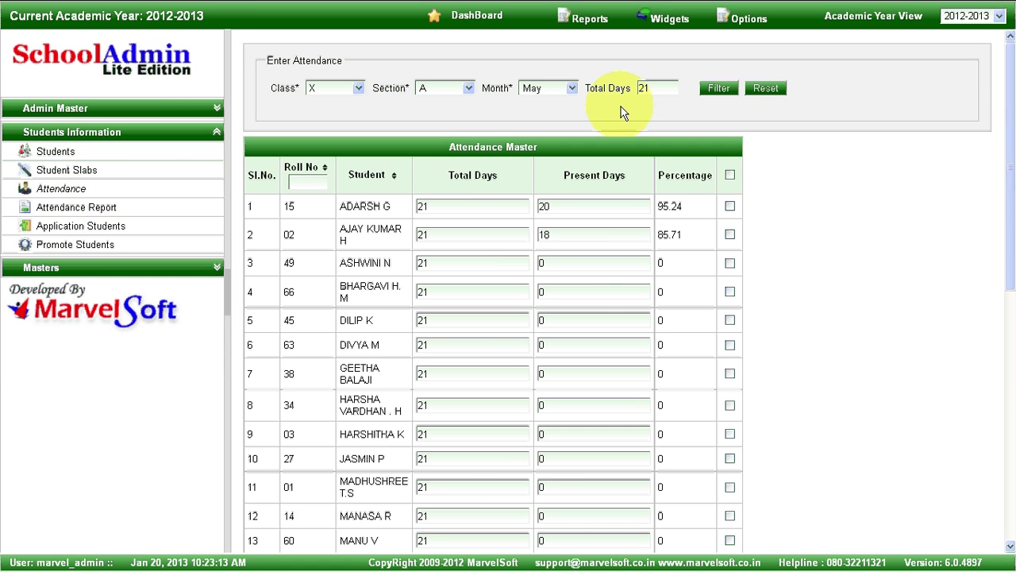
click(127, 208)
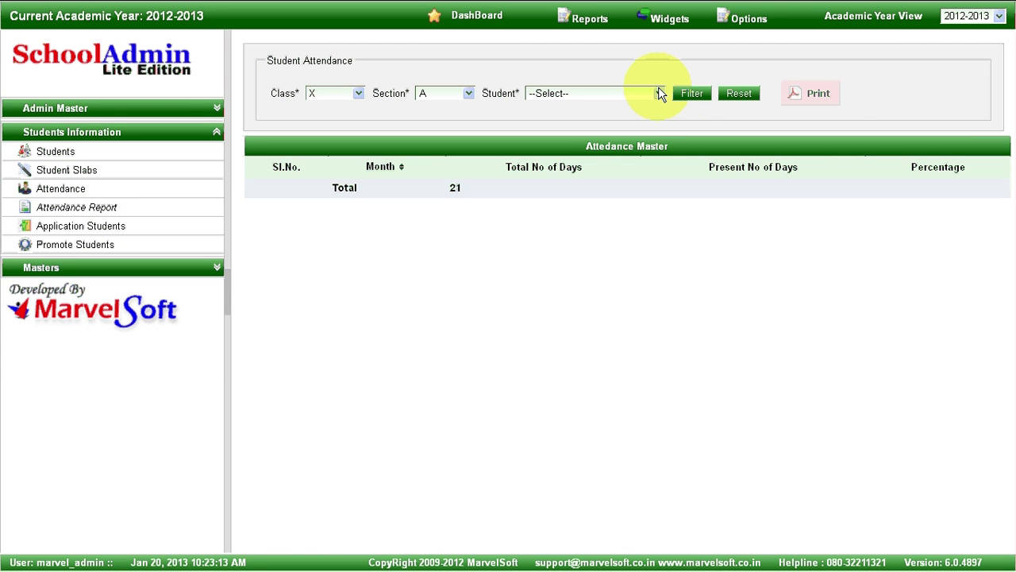
click(692, 96)
click(824, 99)
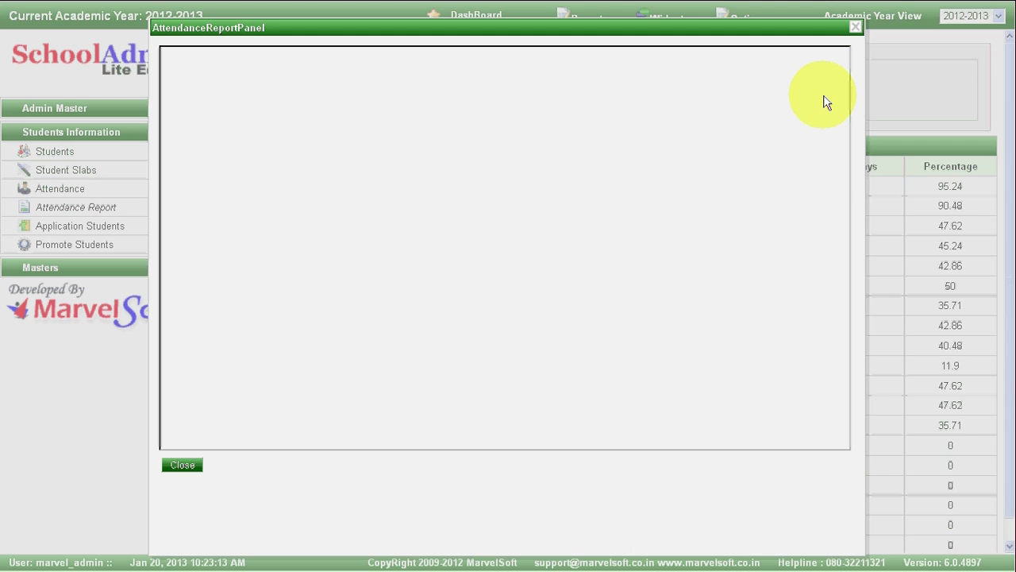
drag(851, 185, 847, 211)
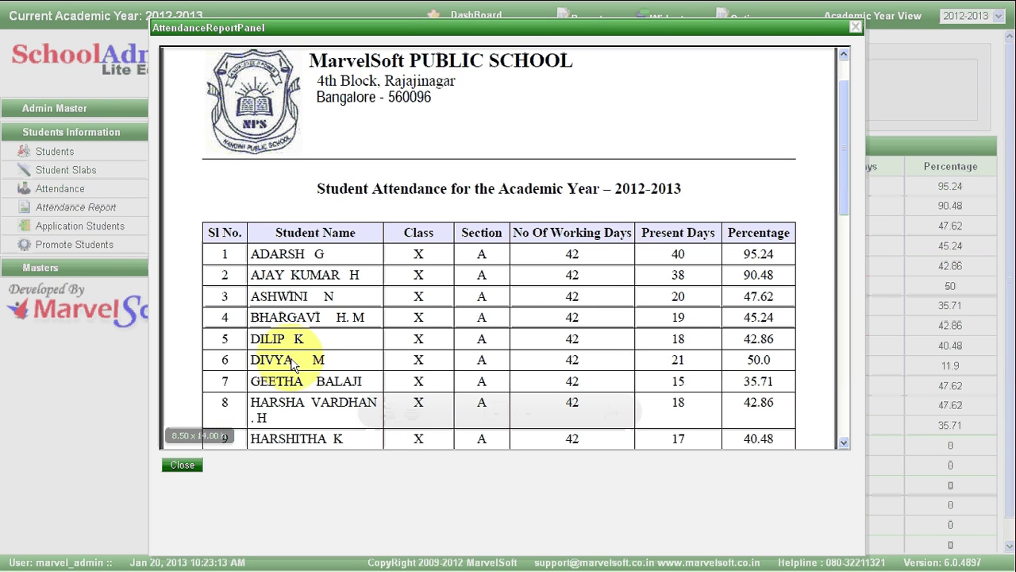
click(193, 466)
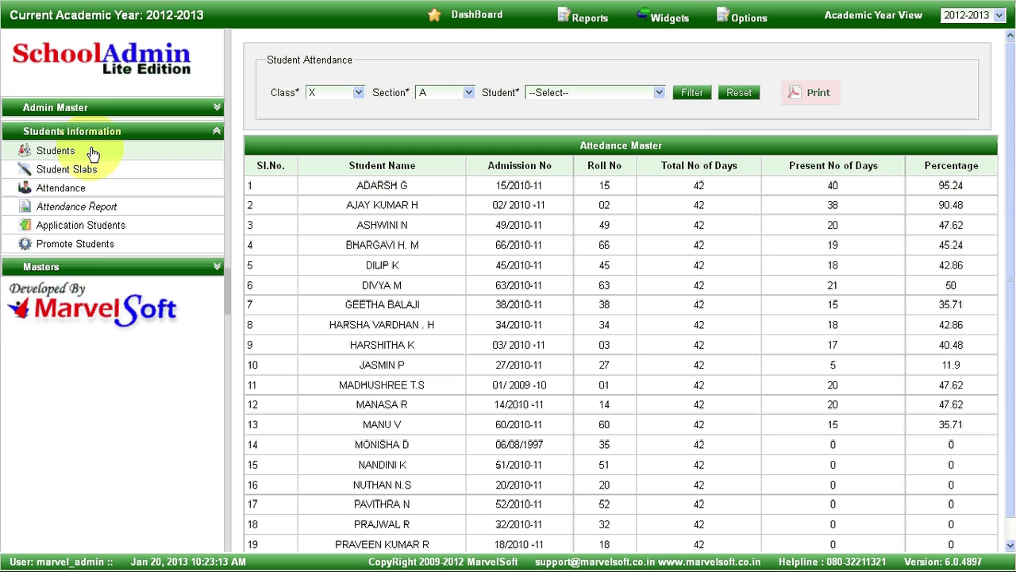
click(91, 267)
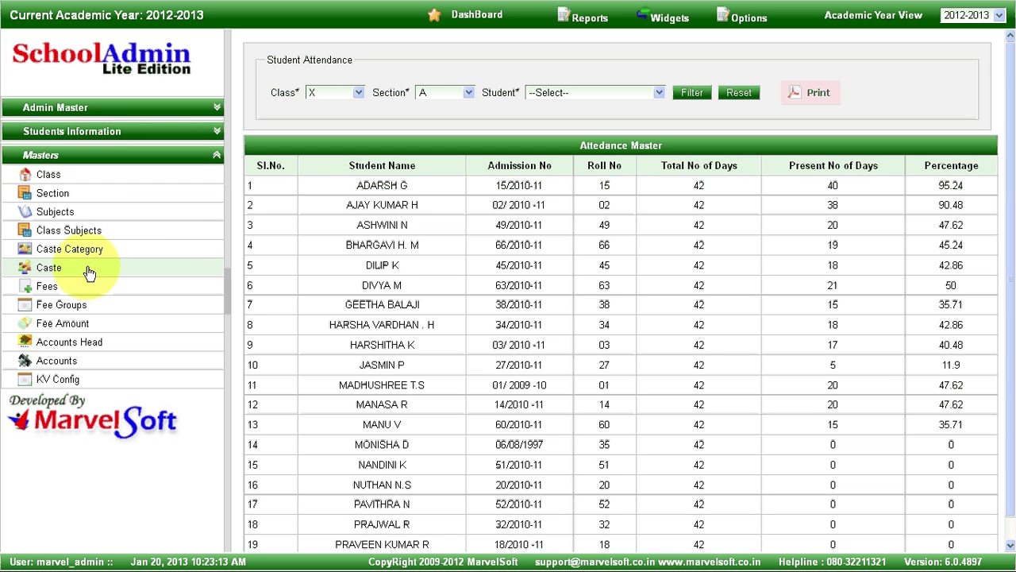
click(103, 175)
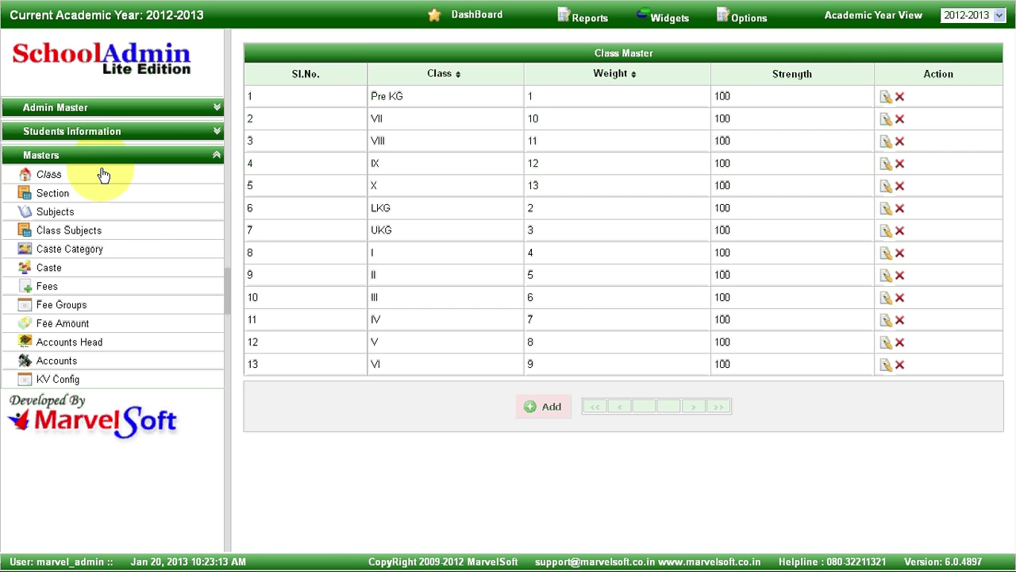
Browse the Section, Subject, Class Subject, Caste Category, Caste and Fee master lists.
click(111, 202)
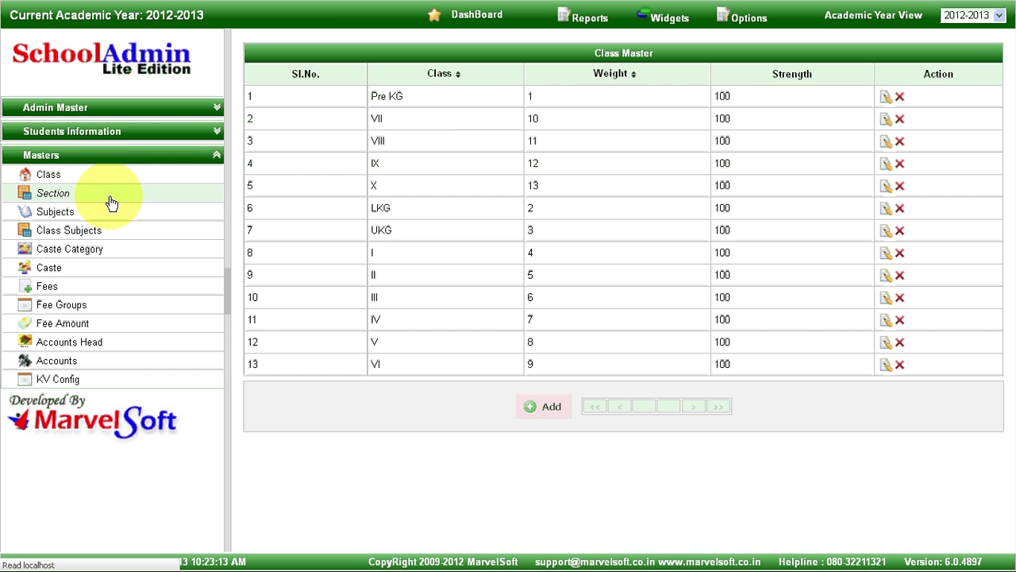
click(90, 220)
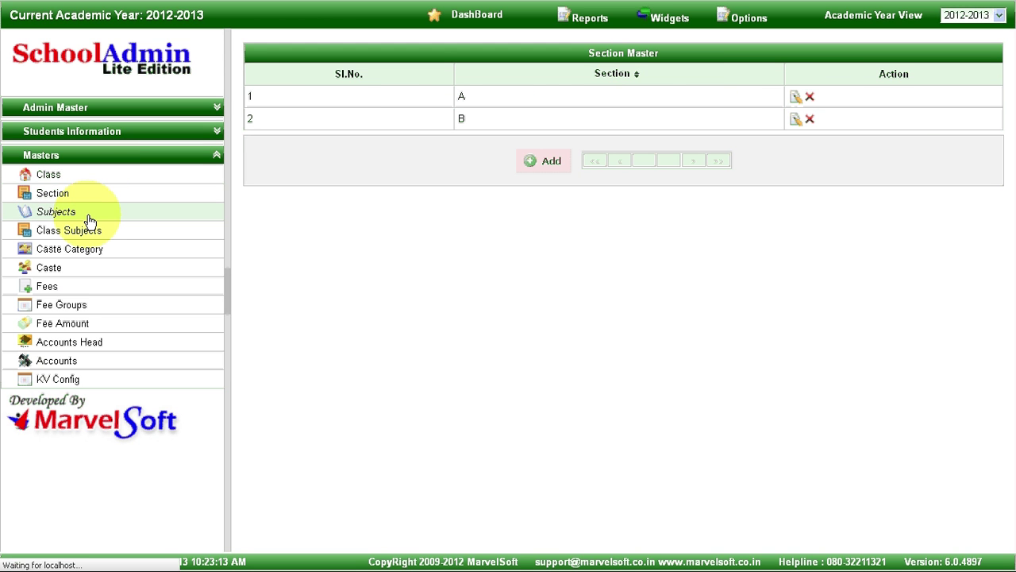
click(101, 241)
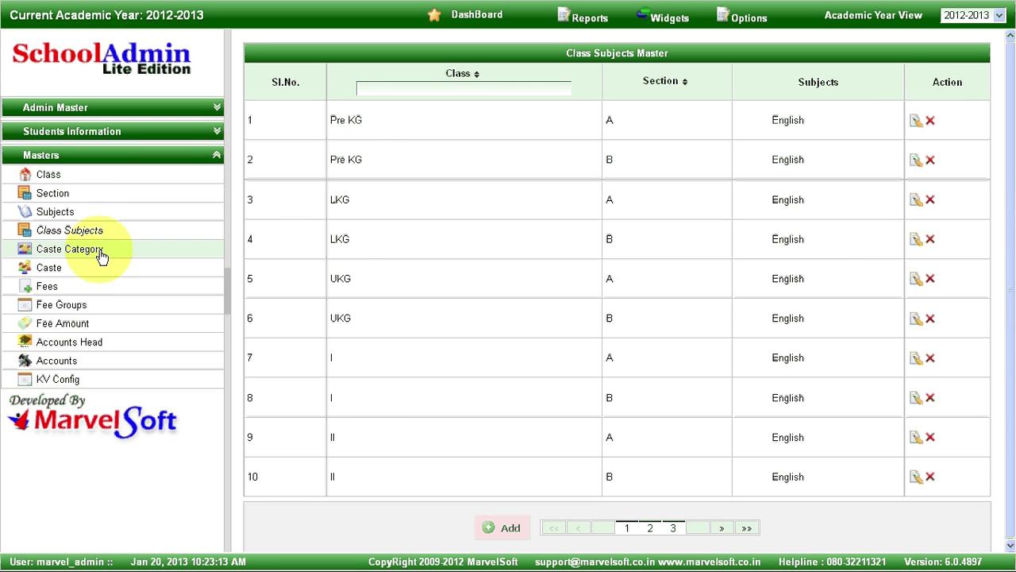
click(101, 253)
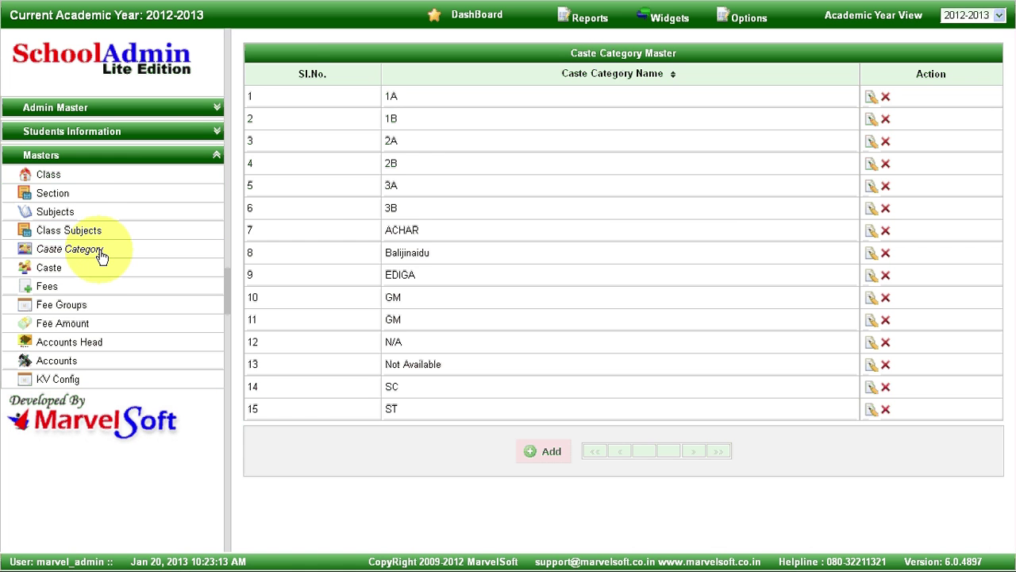
click(95, 276)
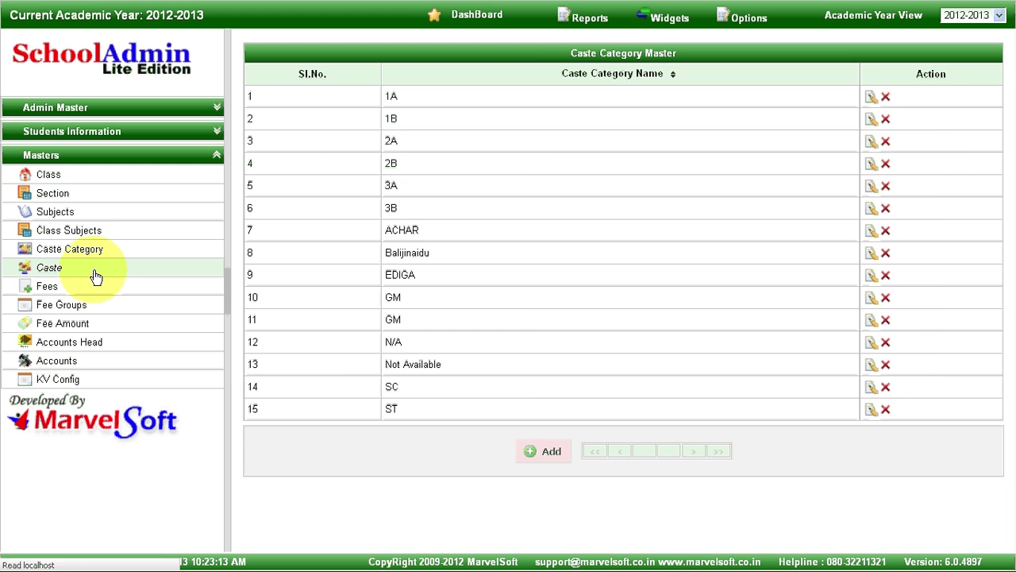
click(85, 290)
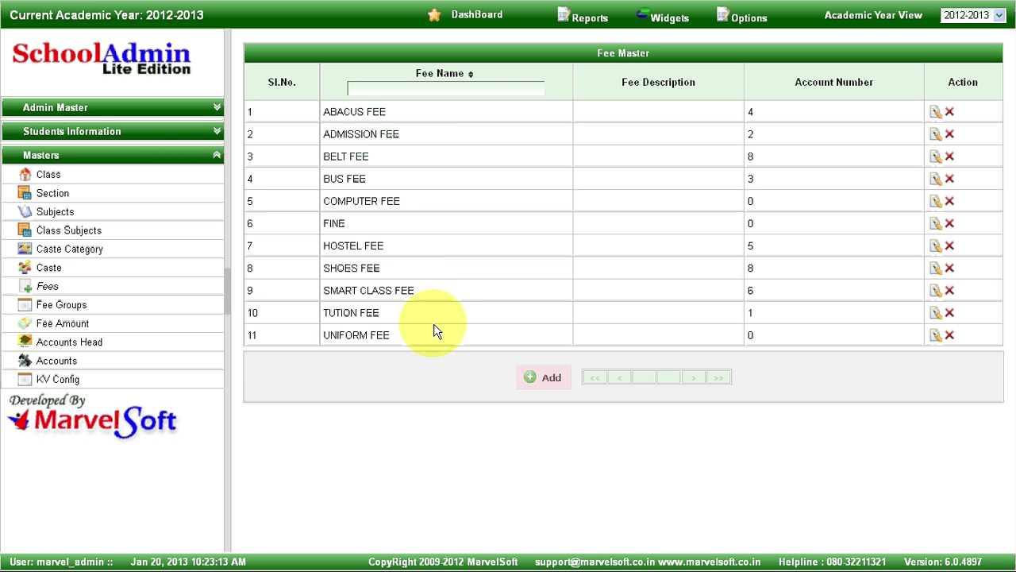
click(551, 378)
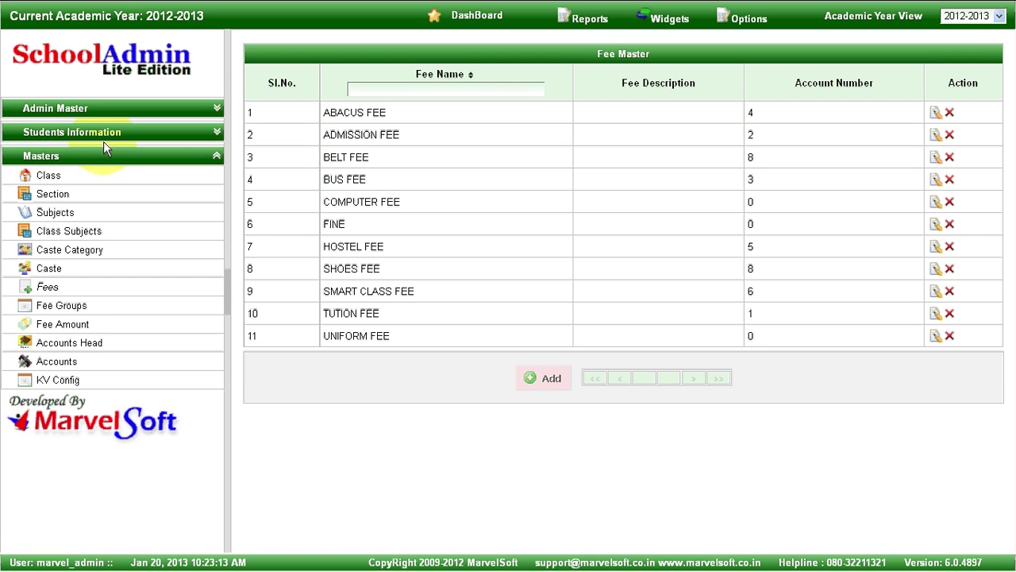
Go to the Fee Payment page under fee administration.
click(95, 135)
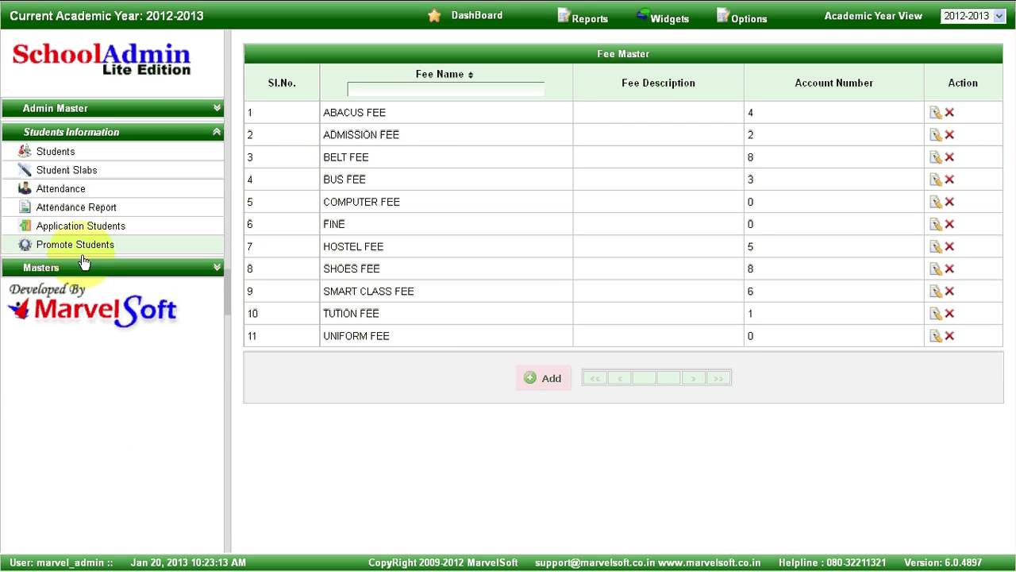
click(83, 267)
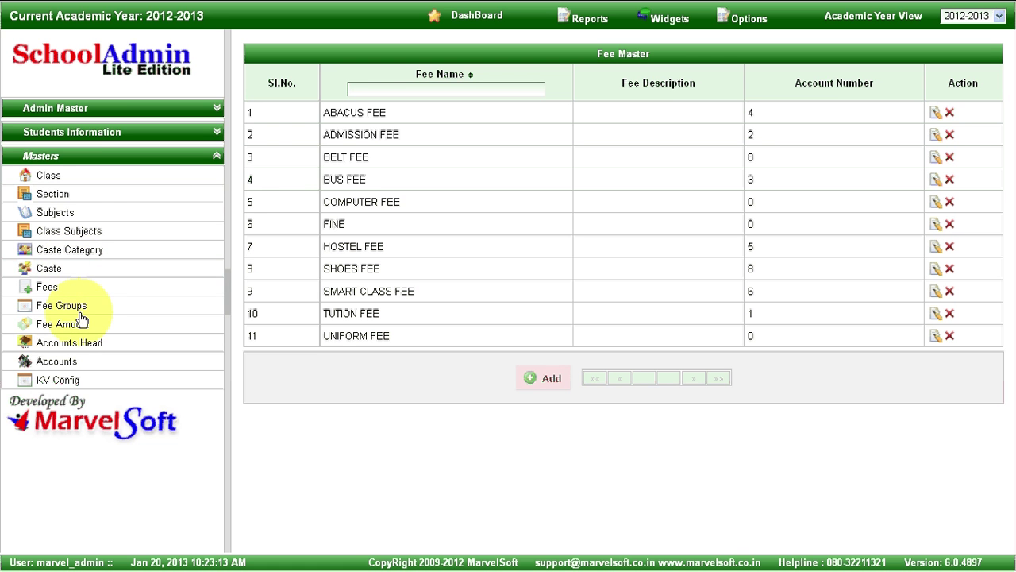
click(95, 109)
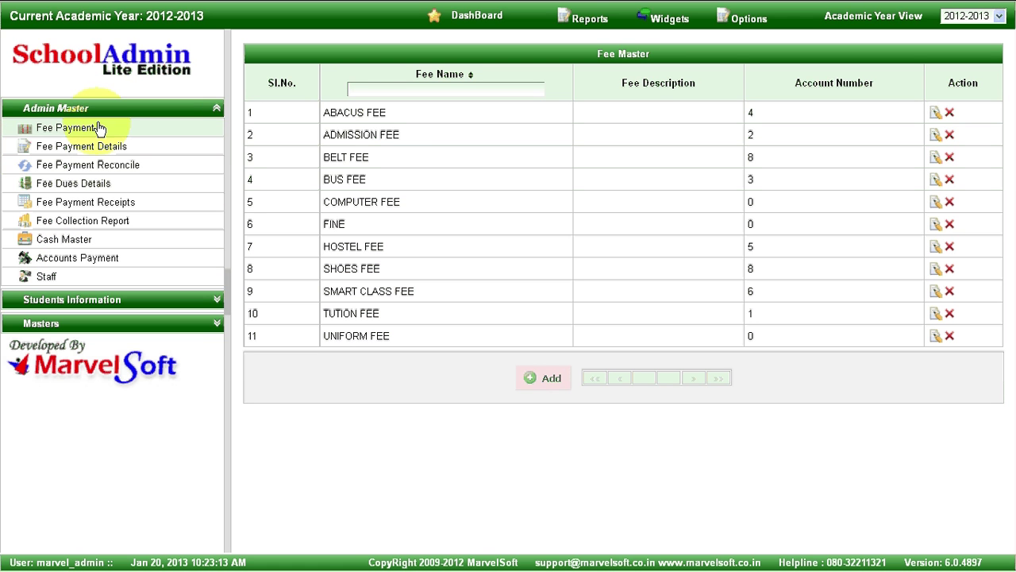
click(100, 133)
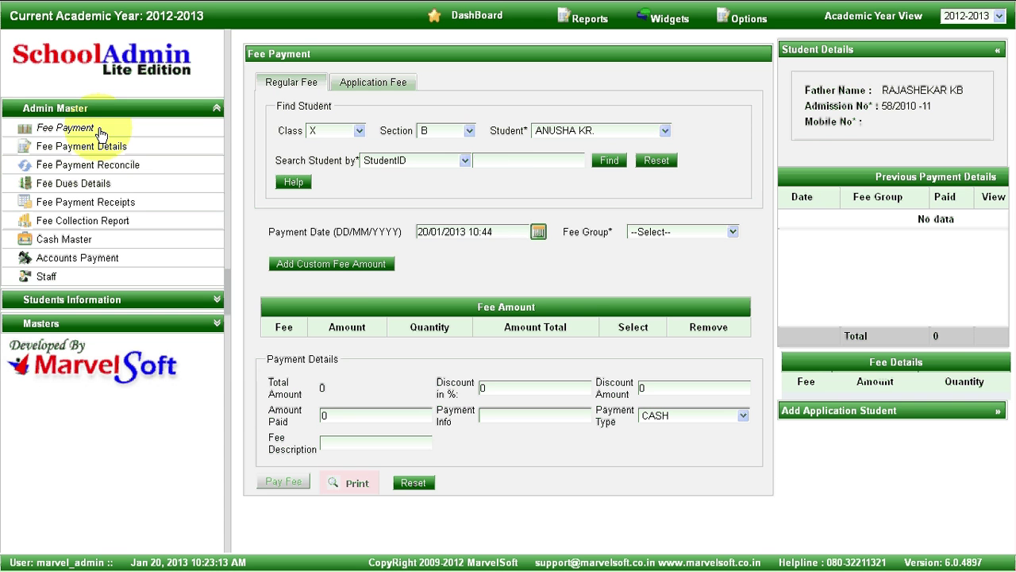
Load the first Class X, Section A student and view the June TUTION FEE 550 details.
click(675, 160)
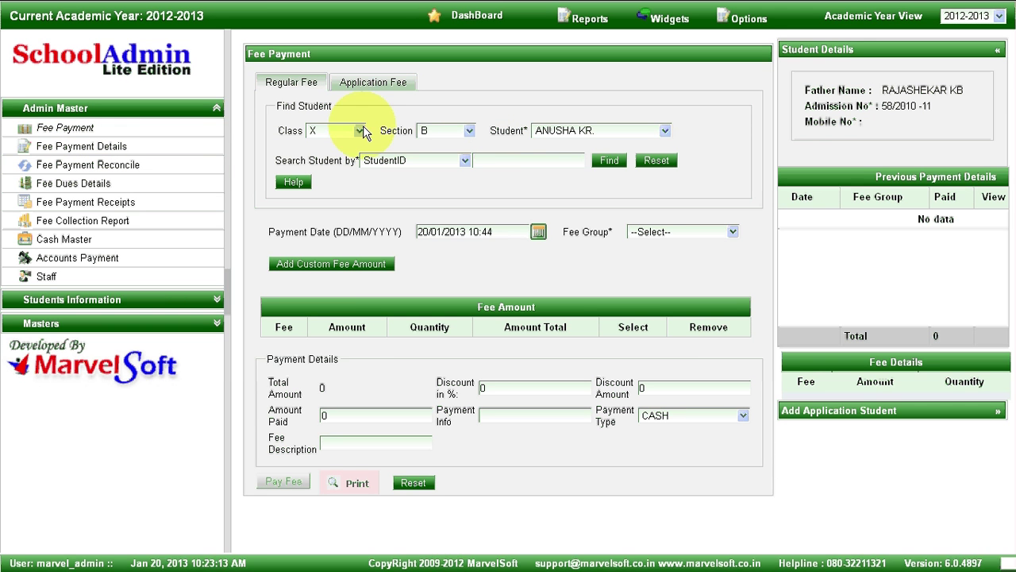
click(358, 132)
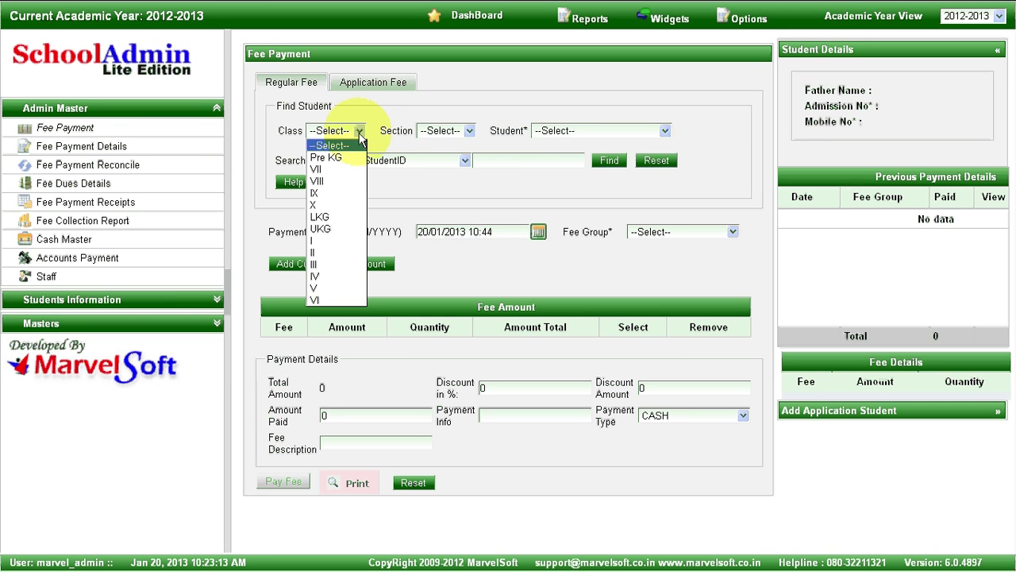
click(329, 205)
click(469, 132)
click(433, 157)
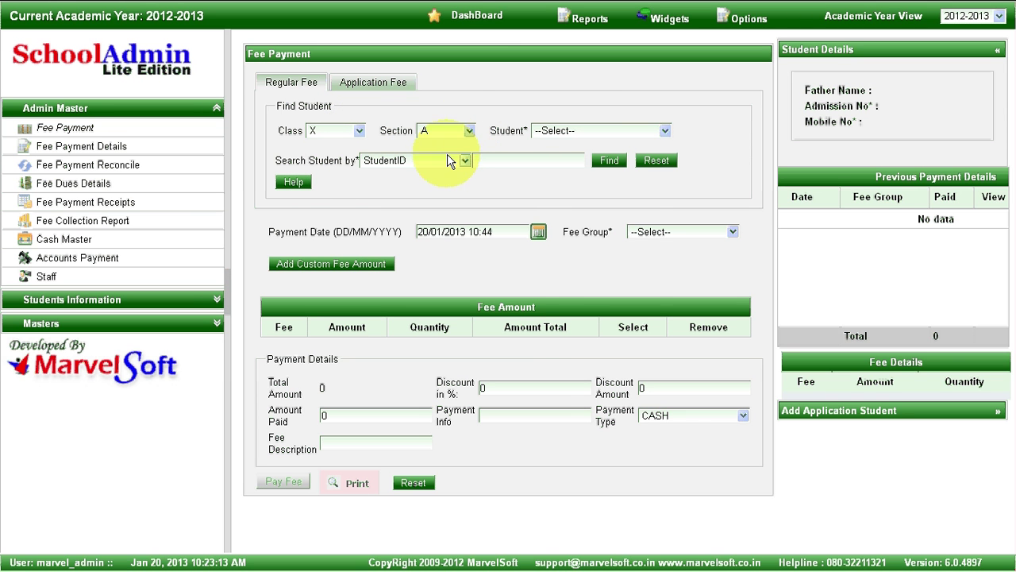
click(597, 131)
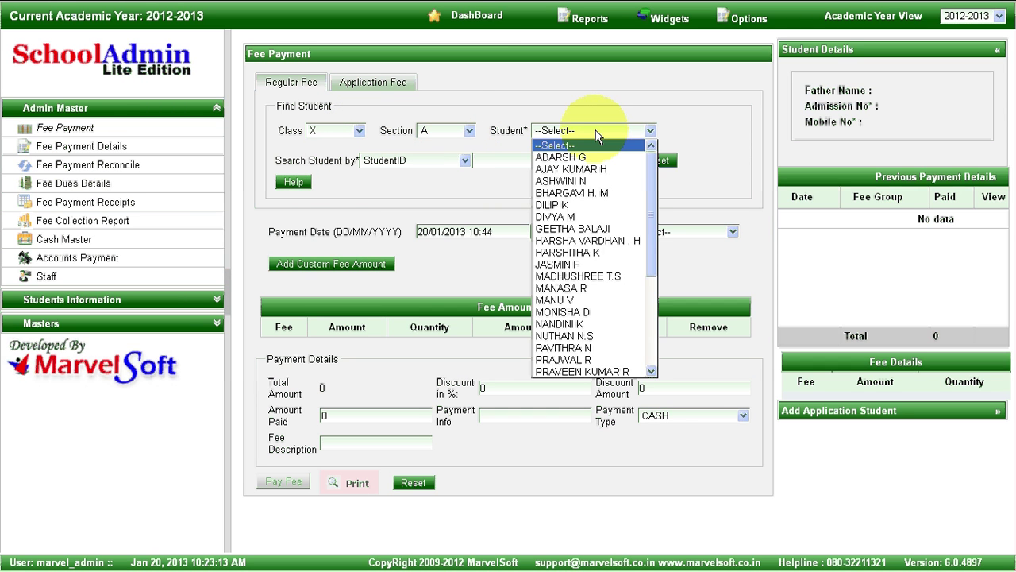
click(563, 157)
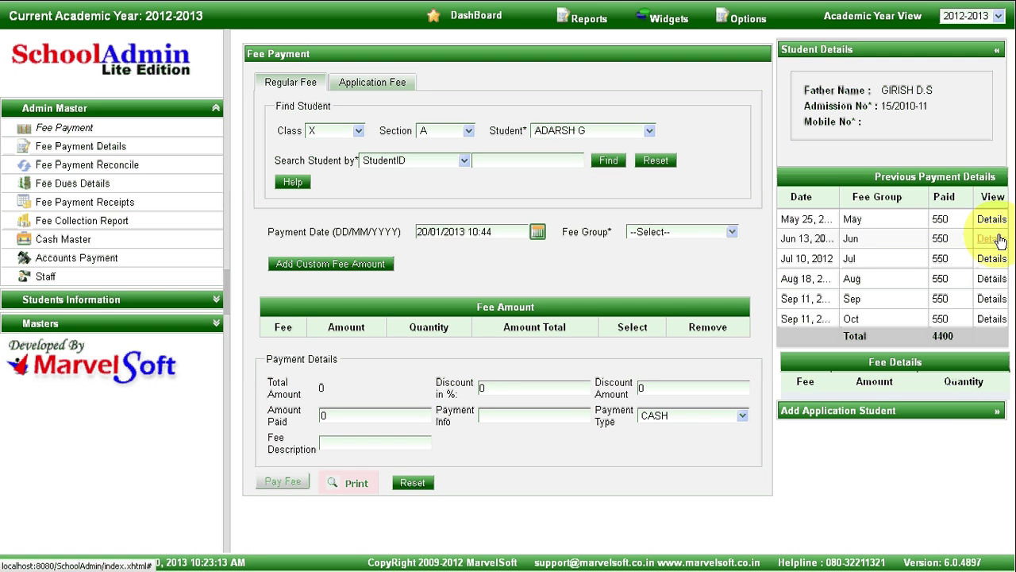
click(991, 222)
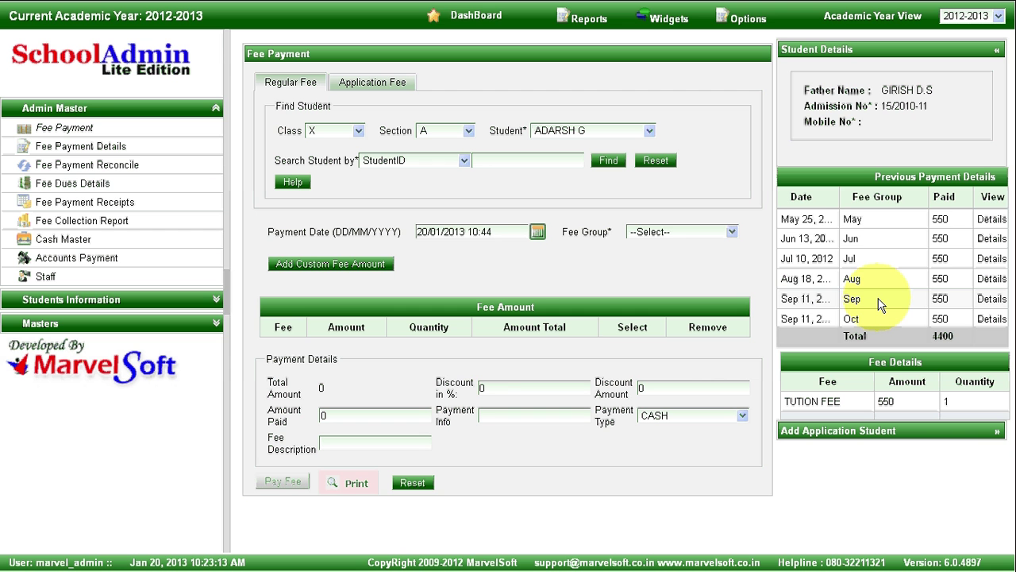
scroll(880, 304, down, 1)
Pay the January and February MONTHLY FEE tuition, 1,100 in cash.
click(695, 237)
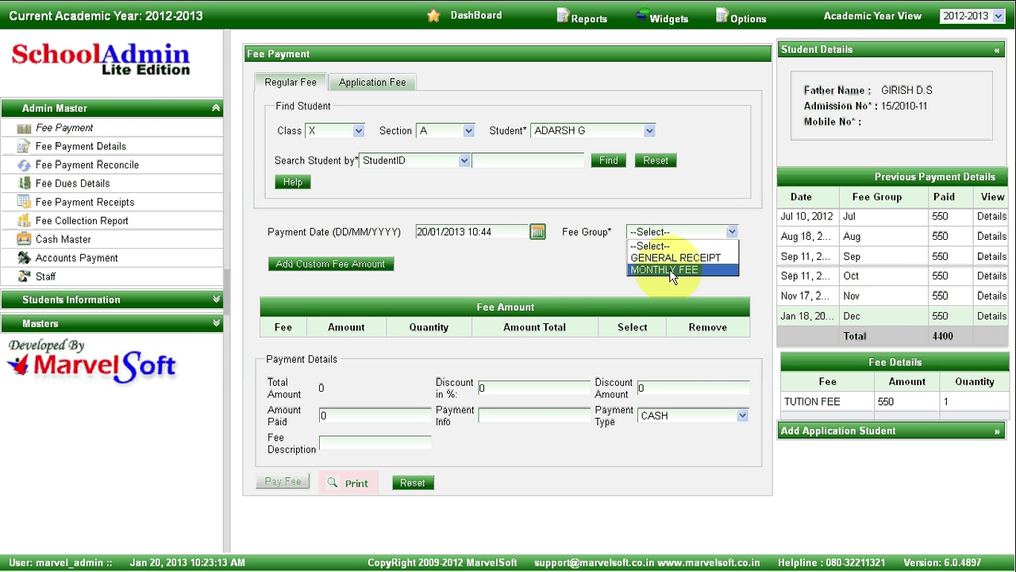
click(662, 271)
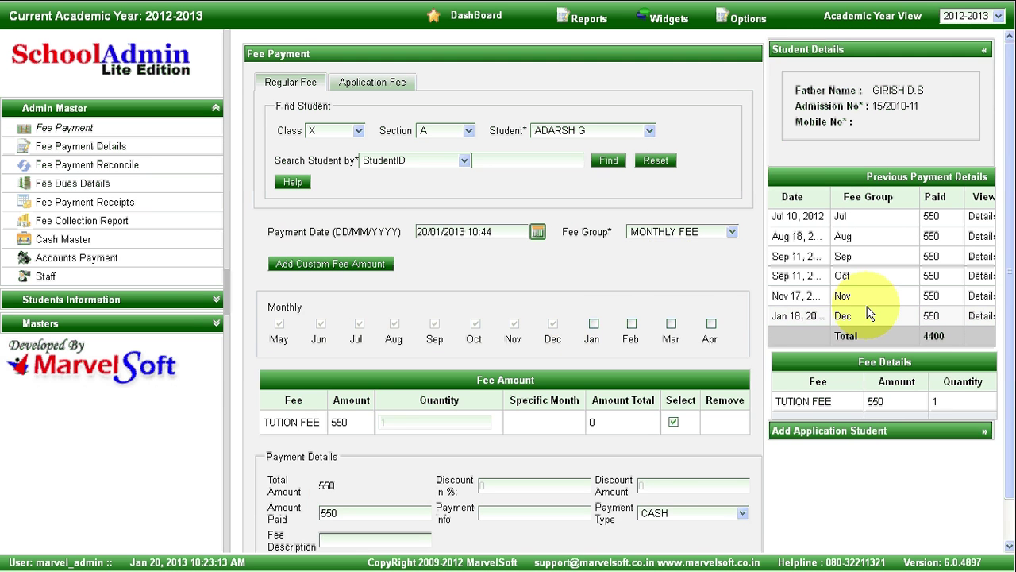
drag(1010, 318, 1005, 362)
click(594, 282)
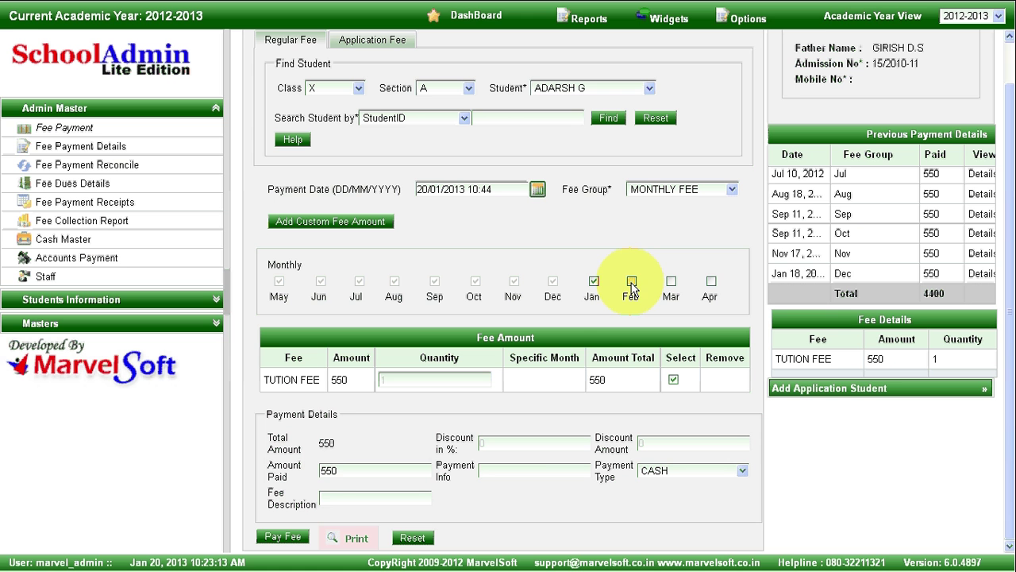
click(632, 282)
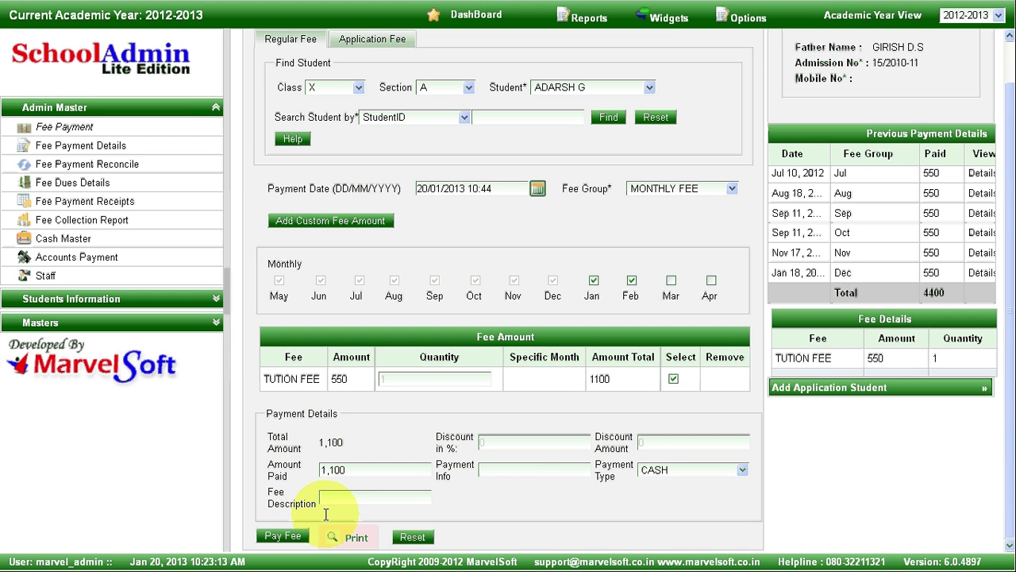
click(284, 537)
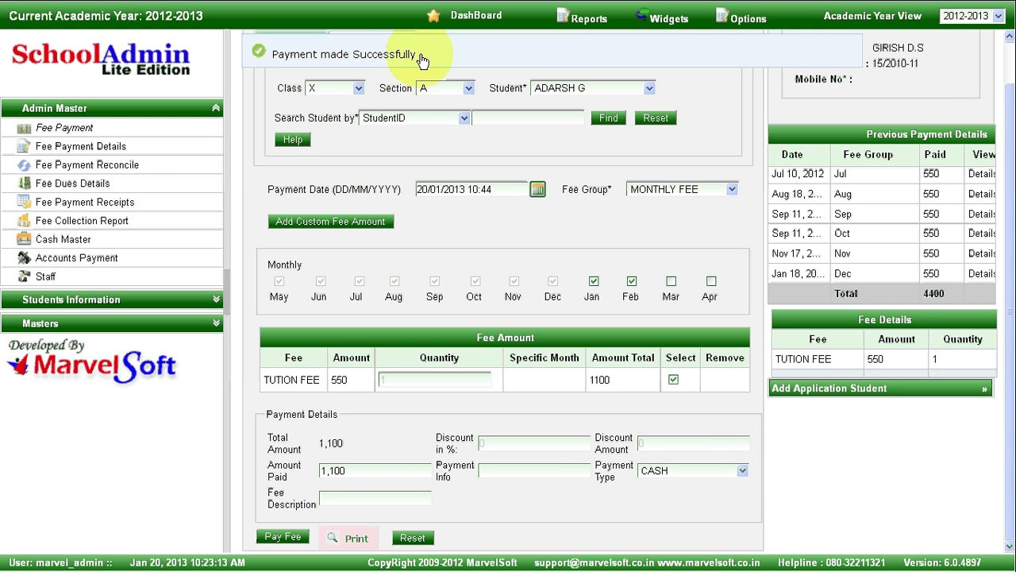
click(350, 538)
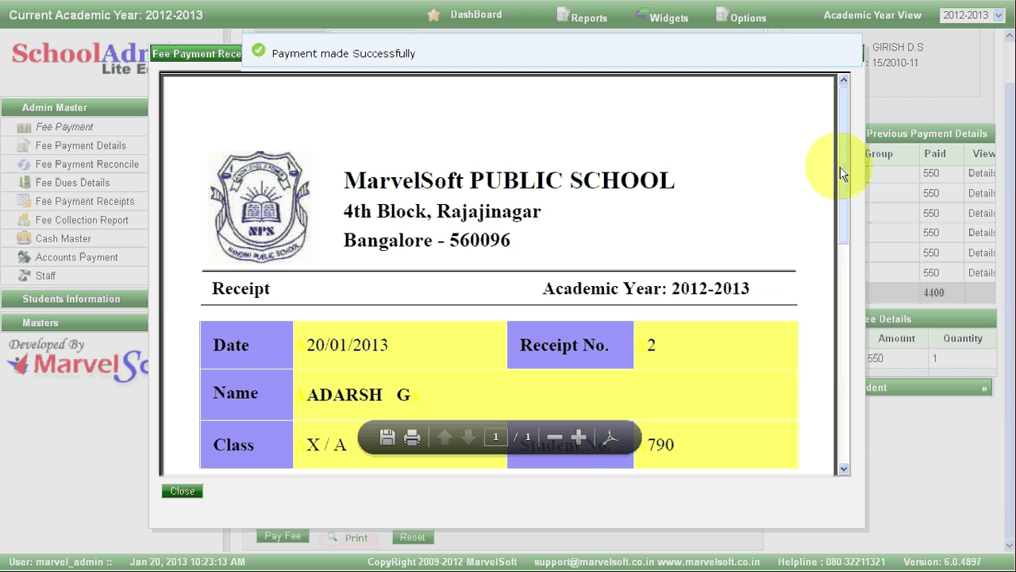
drag(842, 168, 858, 366)
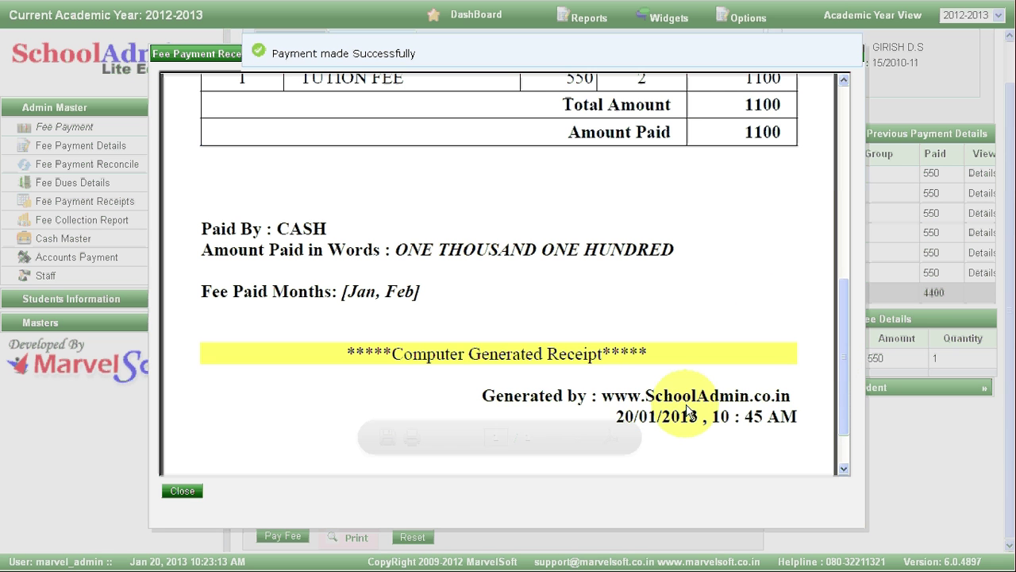
scroll(839, 409, down, 2)
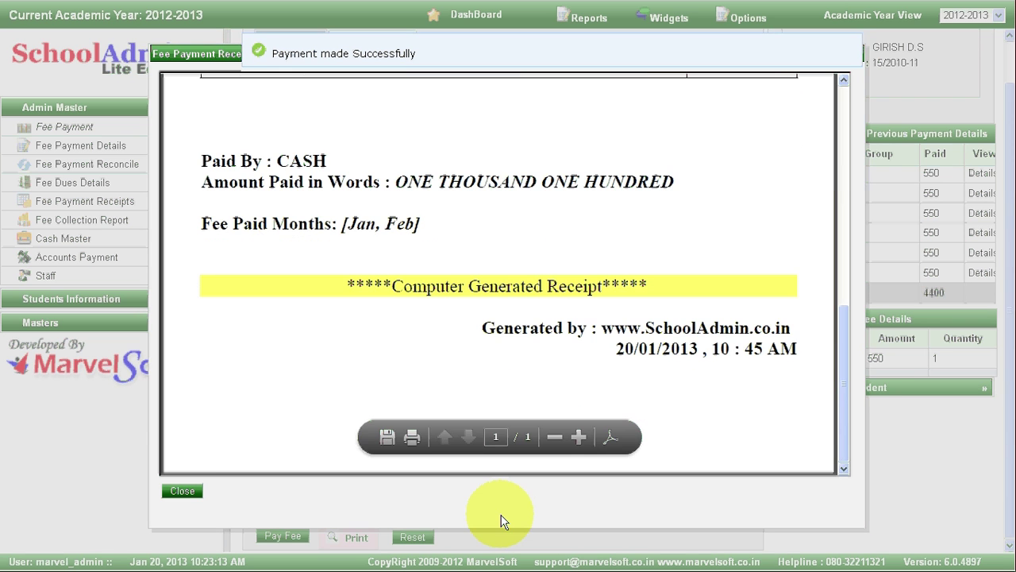
click(187, 491)
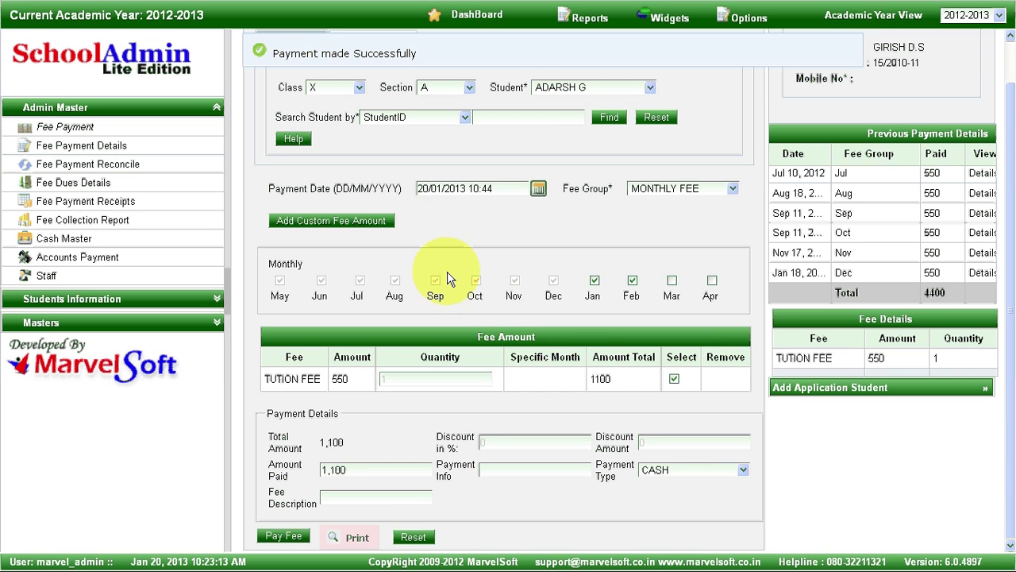
Reload the student's fee record and set the fee group to GENERAL RECEIPT.
click(611, 119)
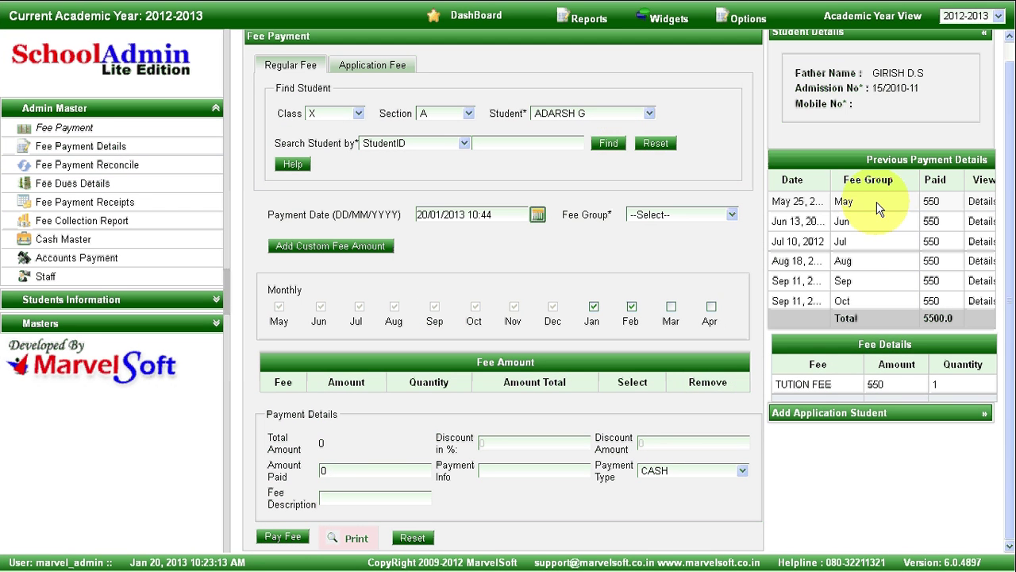
click(868, 230)
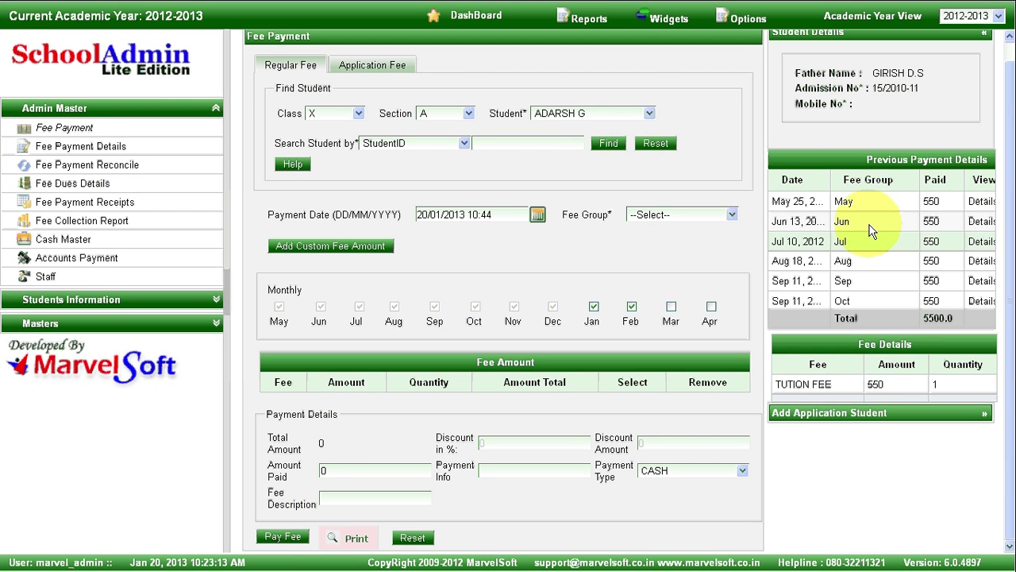
scroll(868, 223, down, 2)
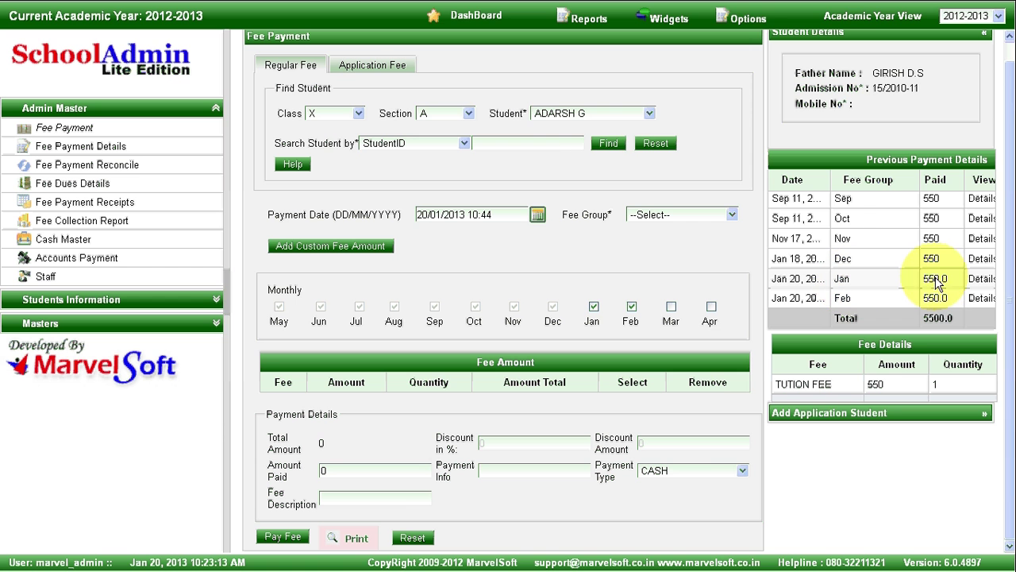
click(732, 215)
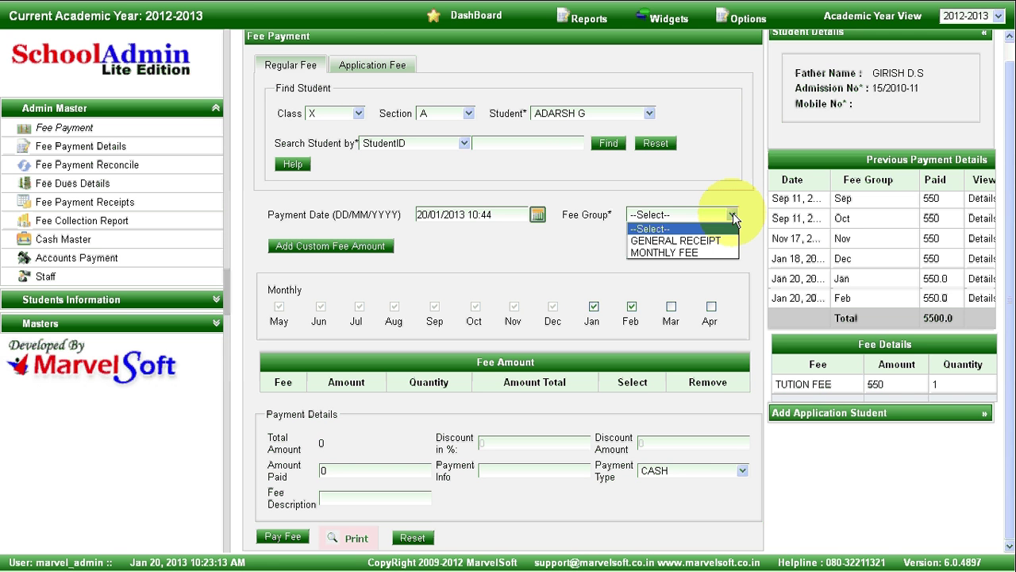
click(683, 241)
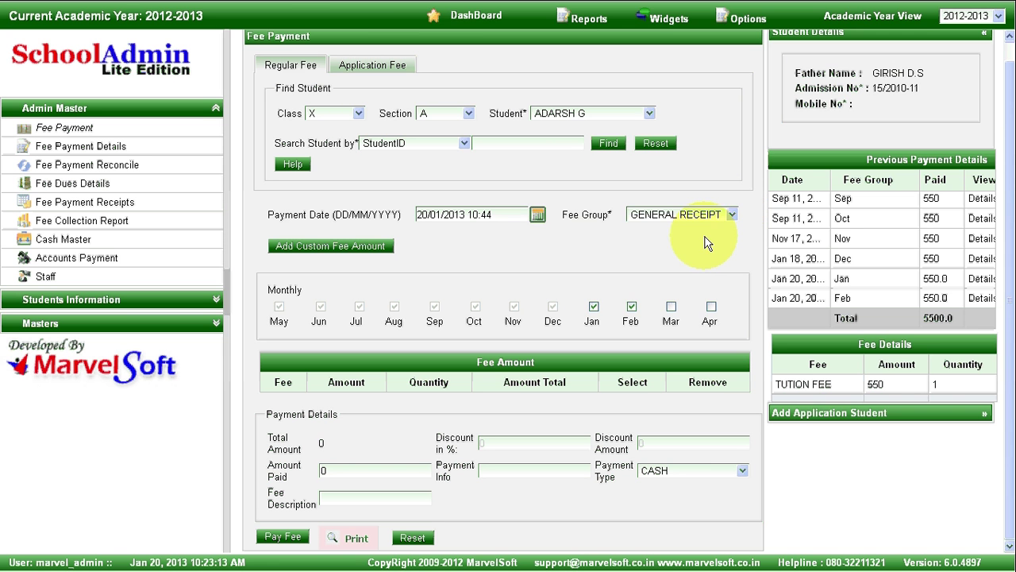
Add a custom ADMISSION FEE of 5000 to the payment.
click(329, 259)
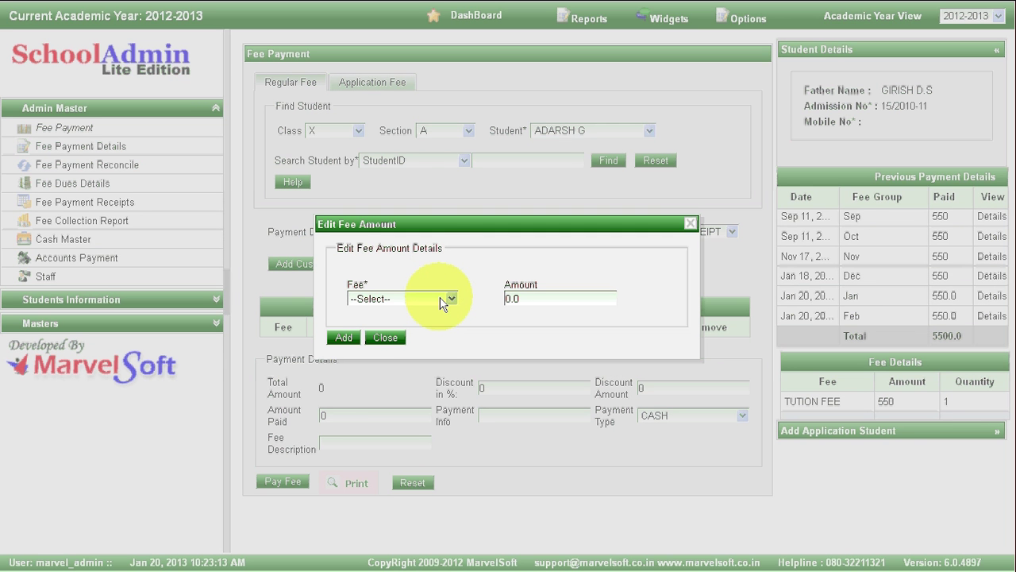
click(442, 300)
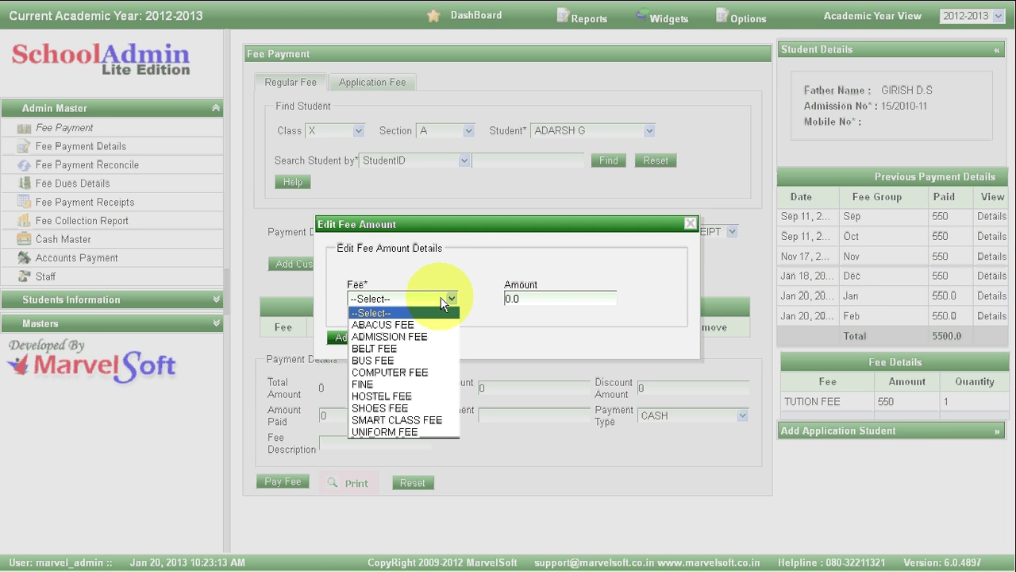
click(411, 342)
click(544, 302)
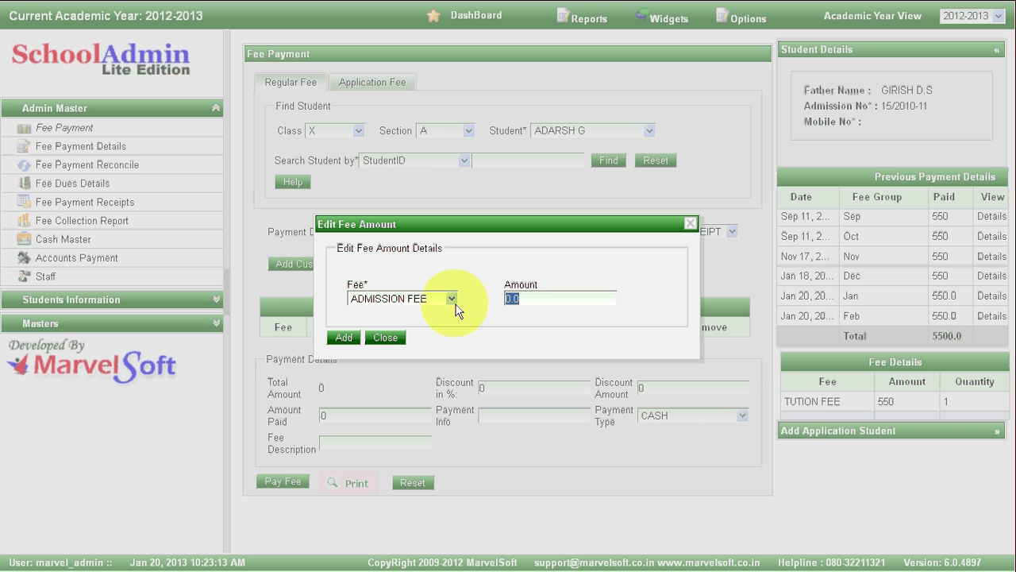
text(5000)
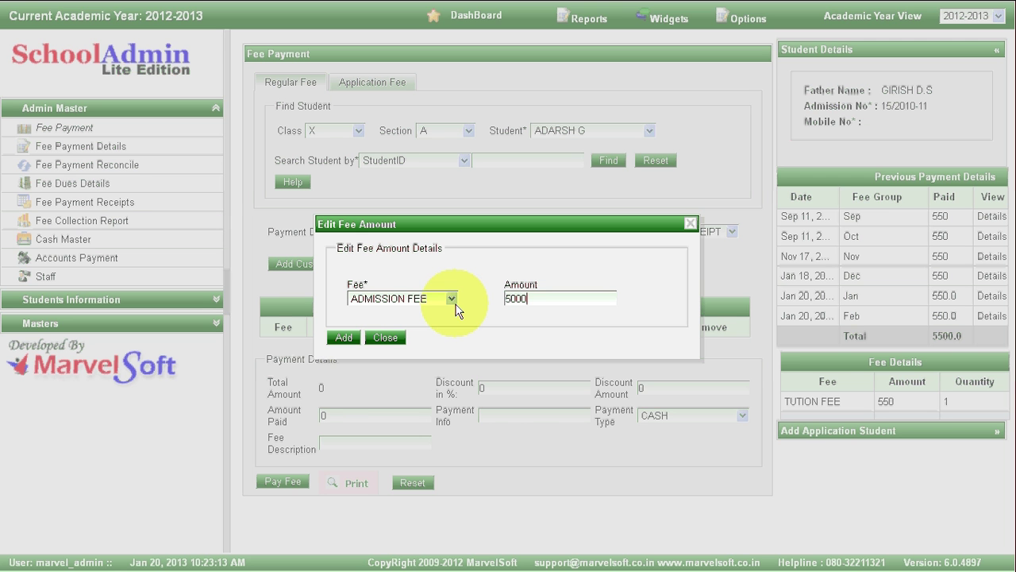
click(345, 337)
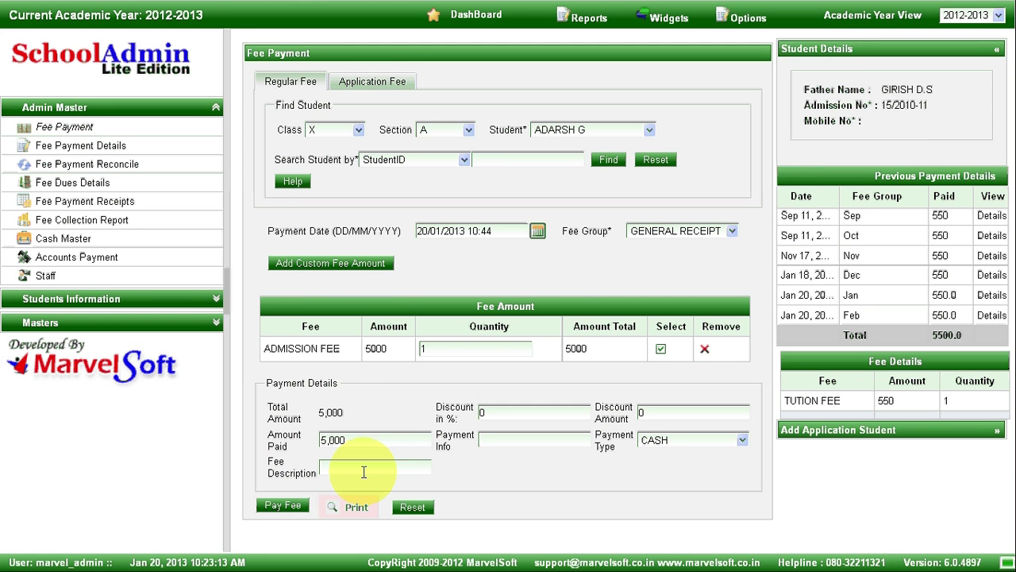
Pay the 5,000 ADMISSION FEE in cash and review receipt No. 4 before closing it.
click(353, 503)
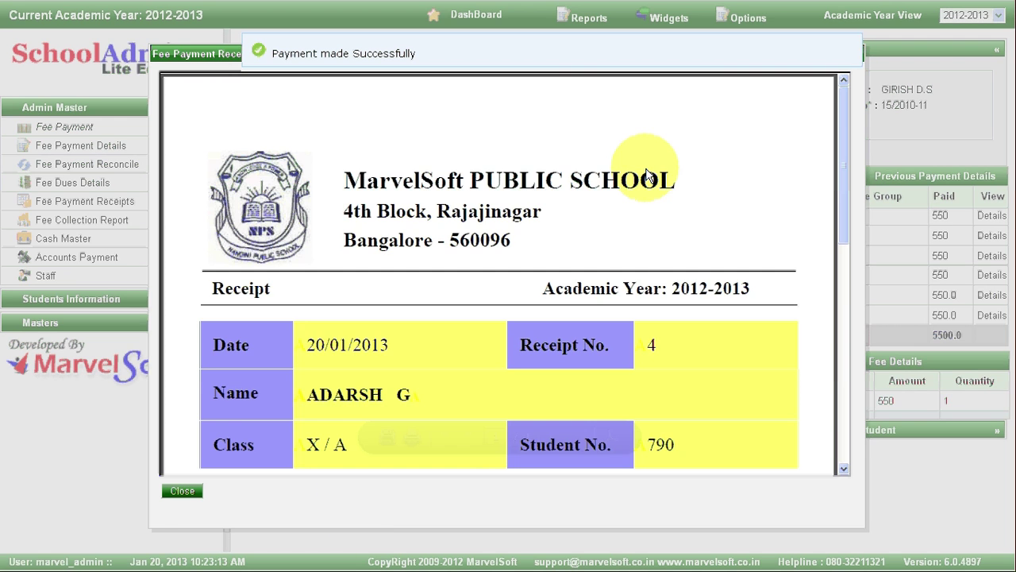
click(843, 157)
drag(843, 157, 861, 268)
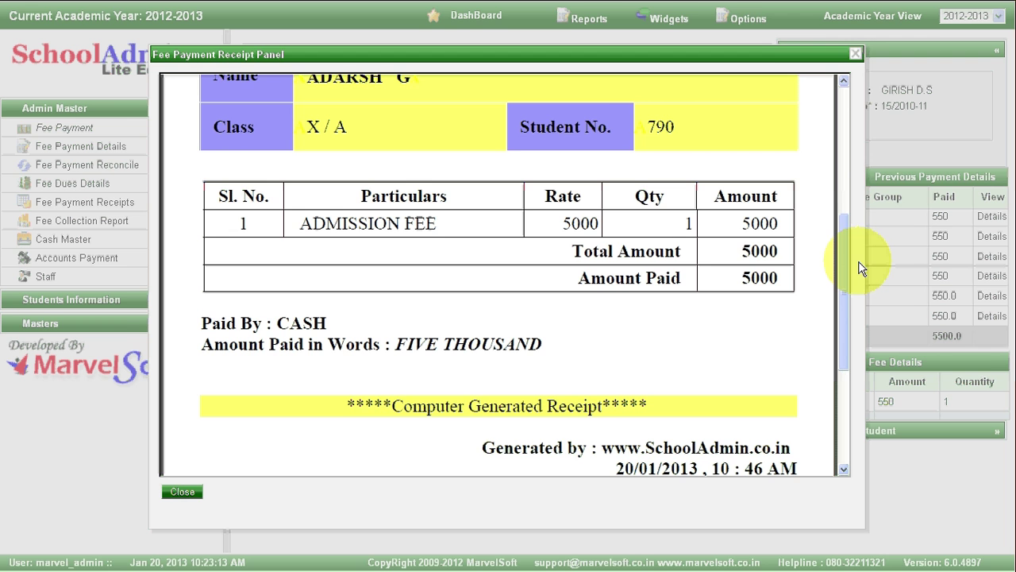
click(182, 490)
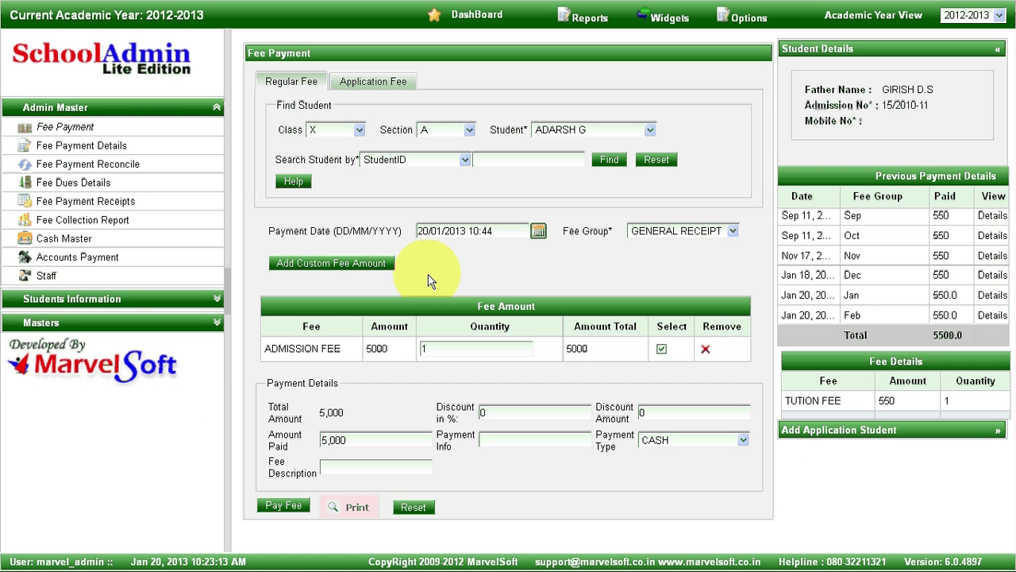
Reselect the GENERAL RECEIPT fee group for a fresh payment.
click(672, 231)
click(679, 238)
click(679, 231)
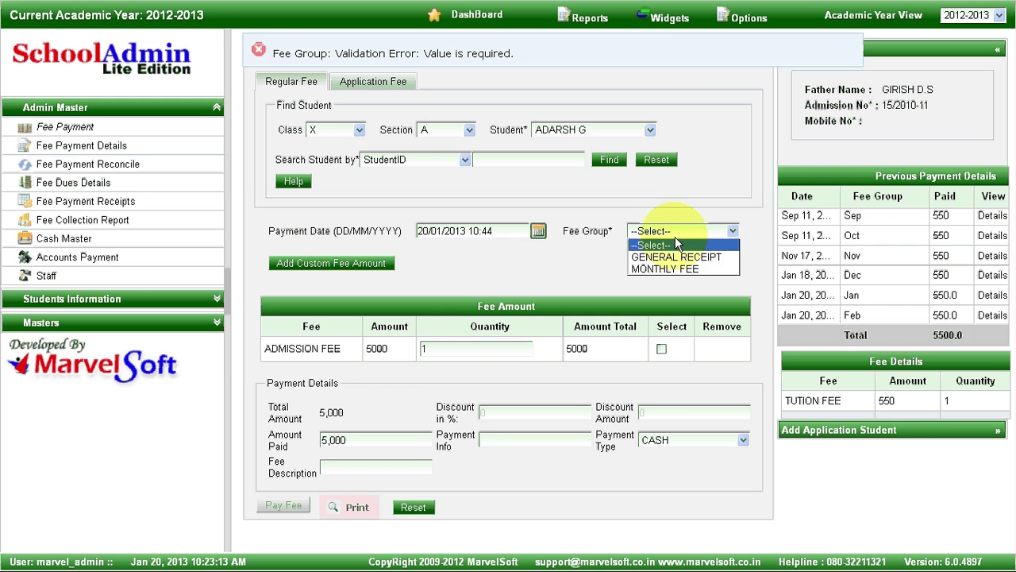
click(675, 257)
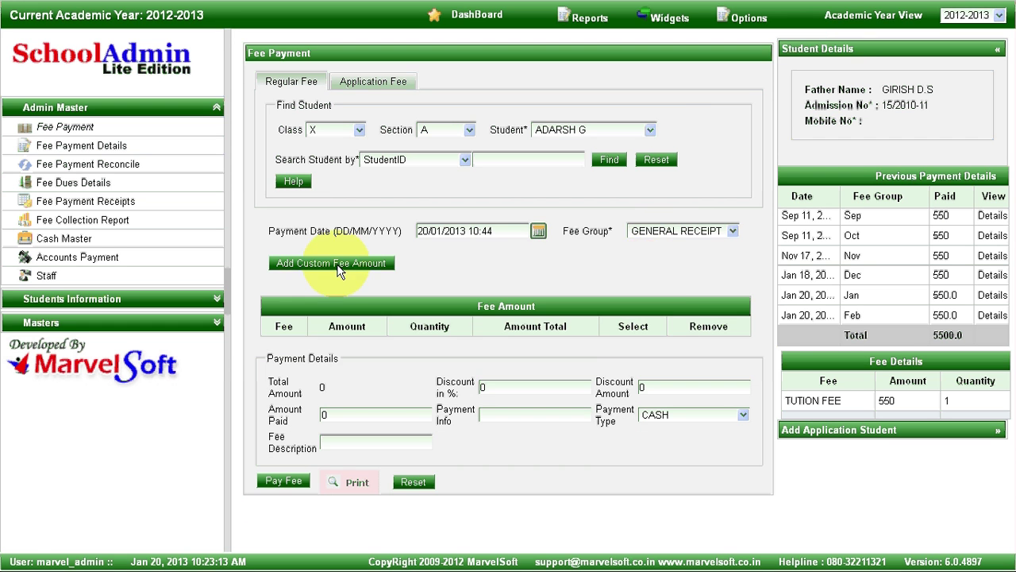
Add COMPUTER FEE as a custom fee of 2000.
click(339, 263)
click(447, 300)
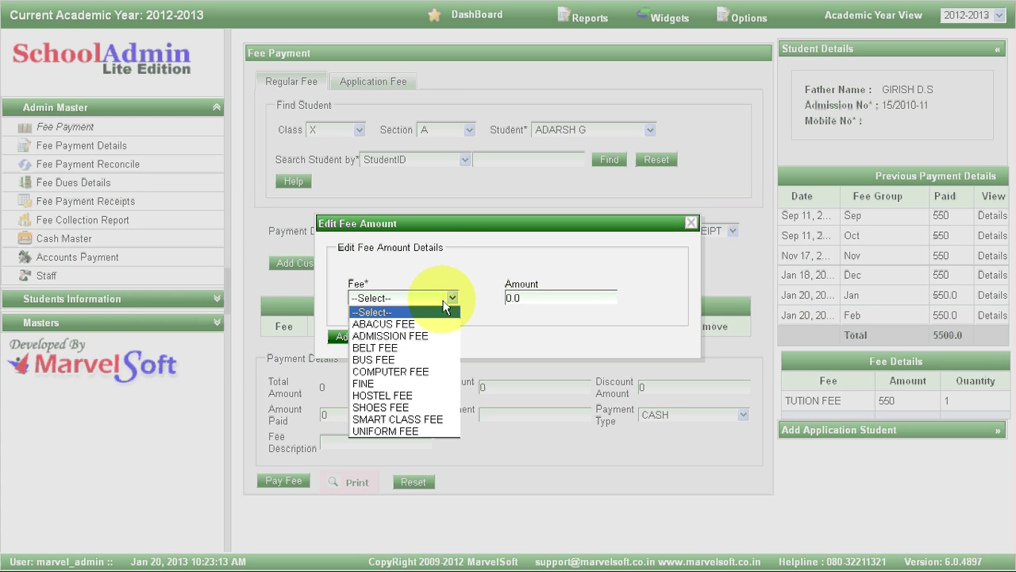
click(396, 372)
text(2000)
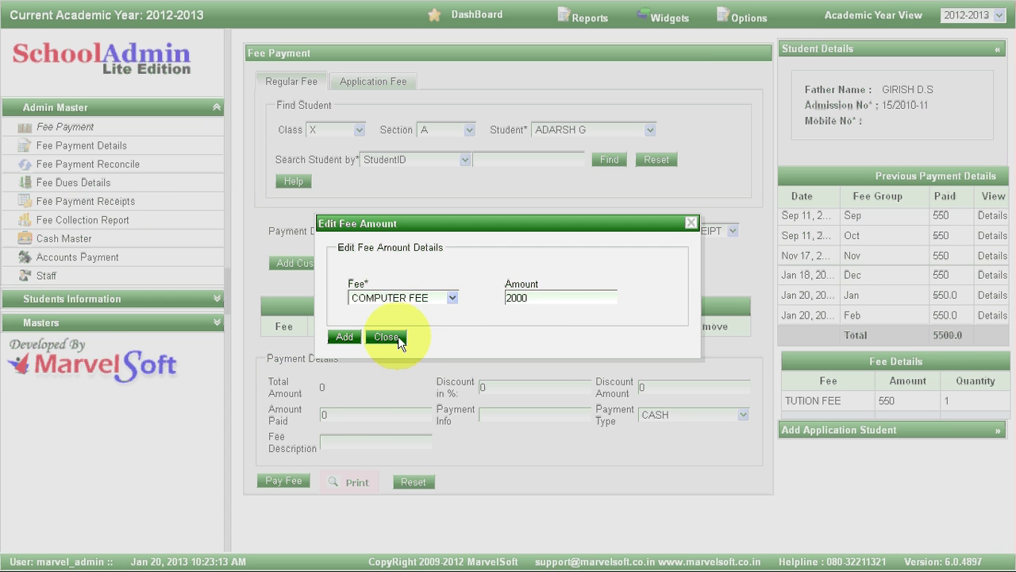
click(349, 336)
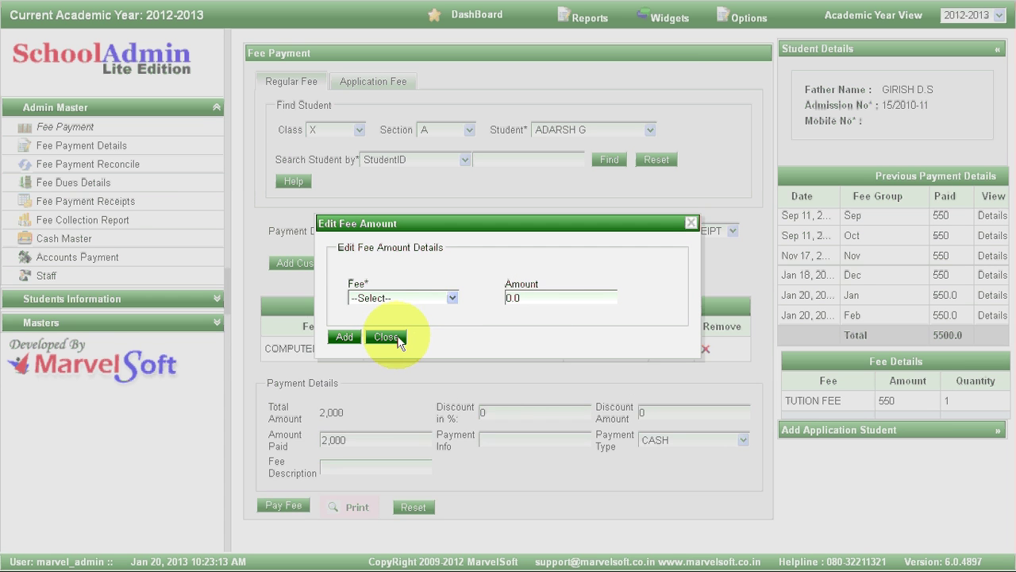
click(508, 431)
Apply a 20% discount and record the 1,600 cash payment.
click(508, 412)
text(20)
click(347, 468)
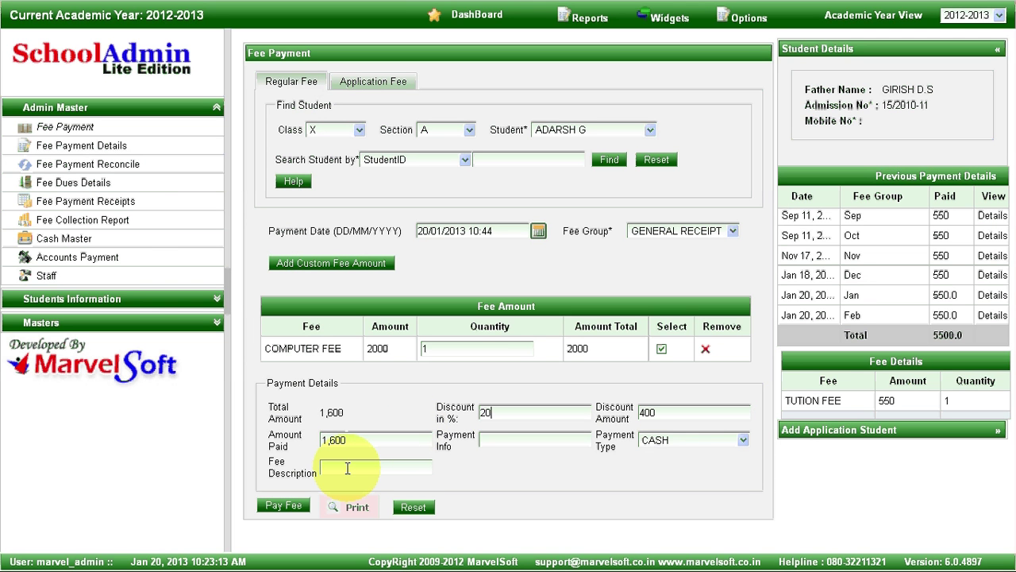
click(285, 506)
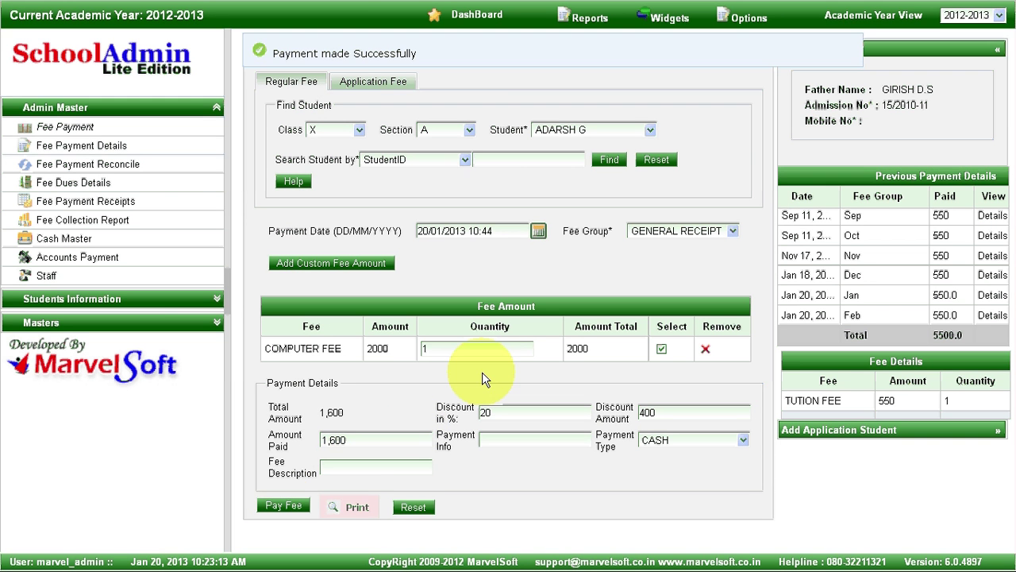
Review the printable fee receipt and close it.
click(354, 506)
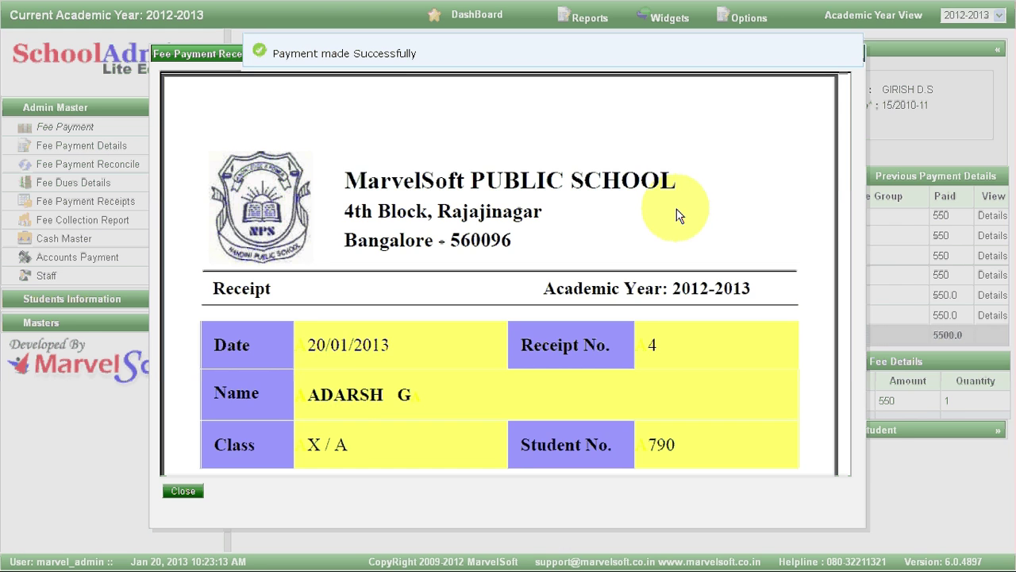
drag(846, 186, 835, 342)
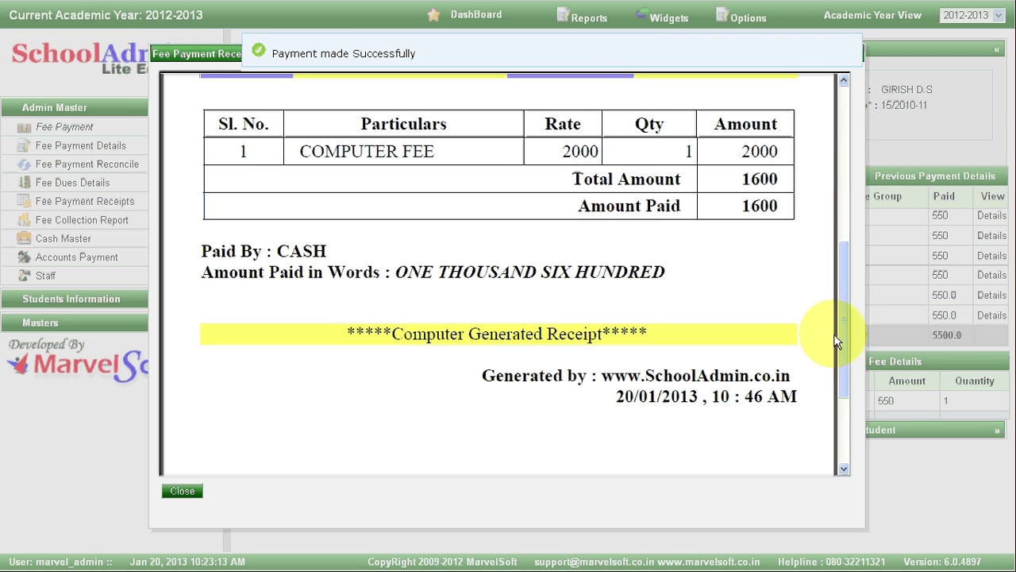
click(184, 491)
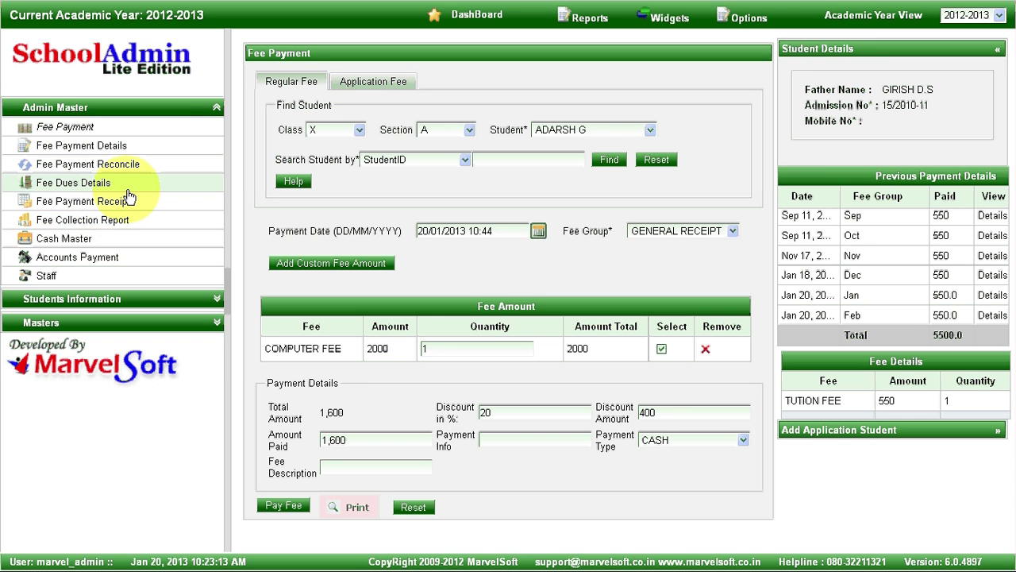
Print-preview the 20/01/2013 fee collection report totalling 7,700.00, then go to Fee Dues Details.
click(119, 220)
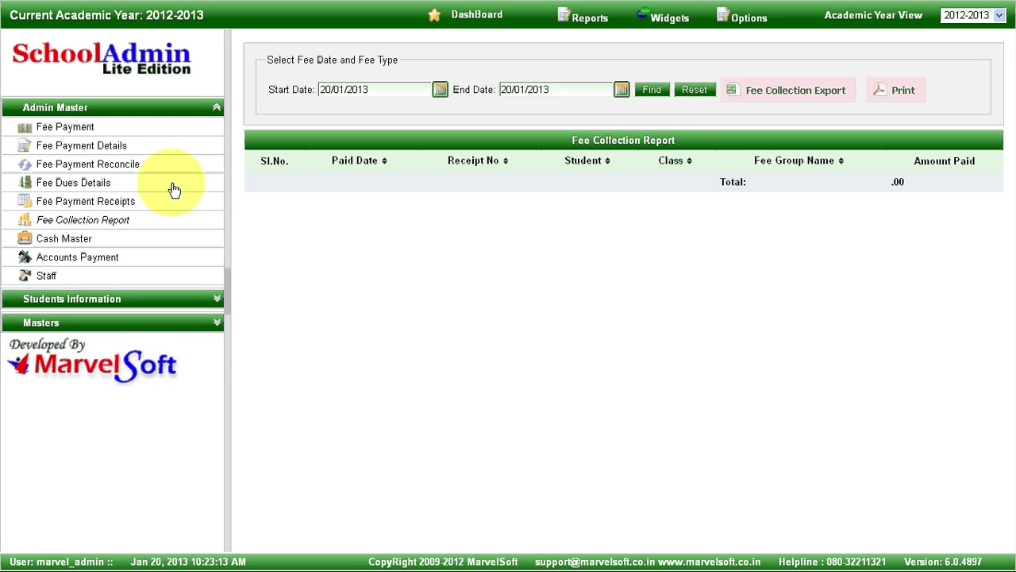
click(652, 90)
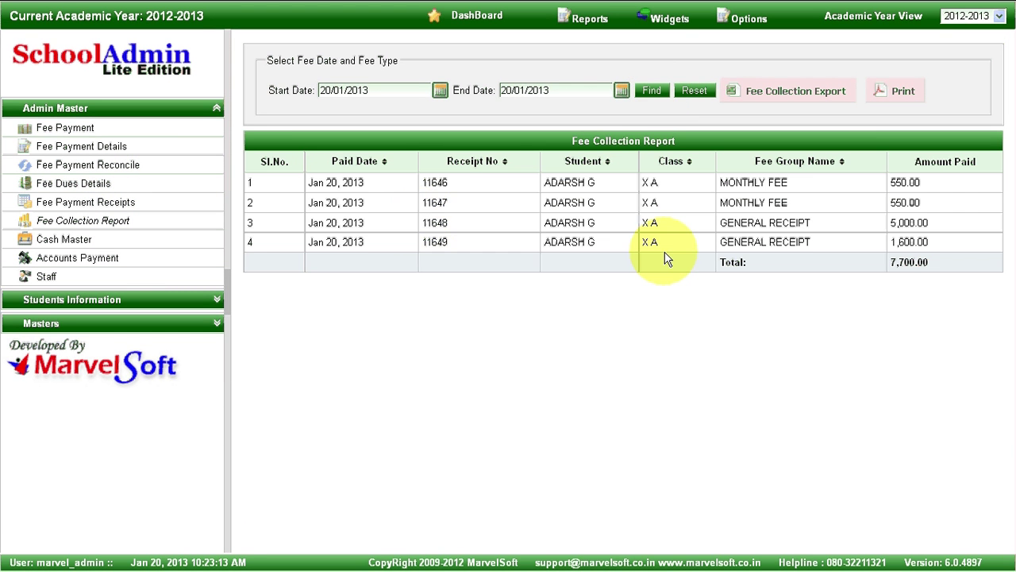
click(897, 92)
drag(841, 157, 849, 188)
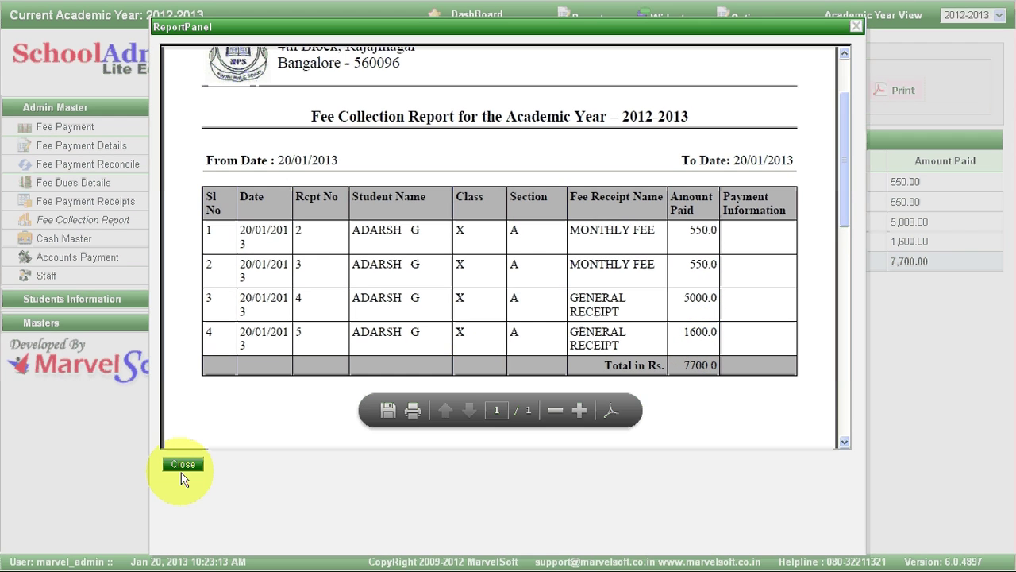
click(183, 464)
click(104, 190)
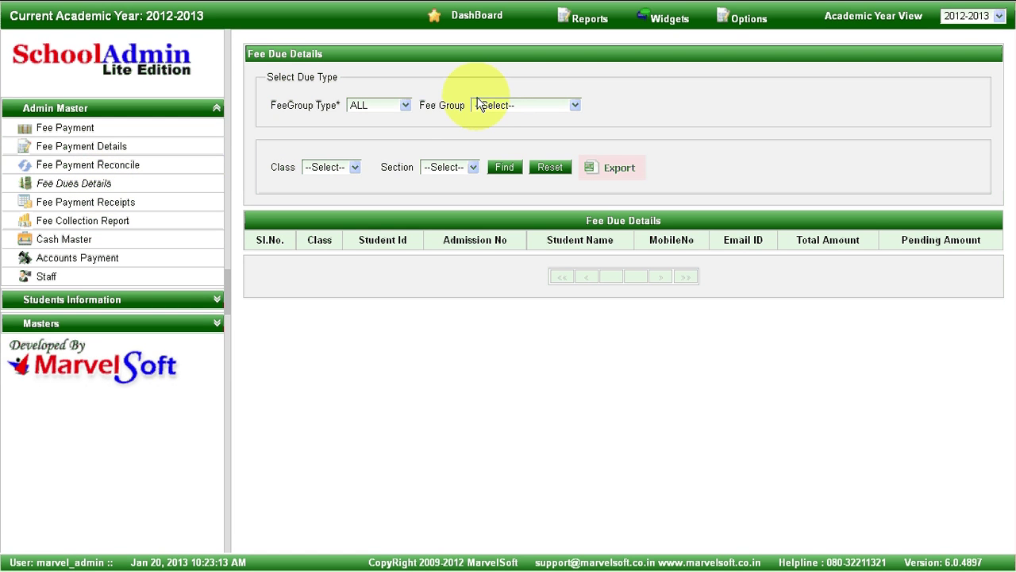
List January MONTHLY FEE dues for class X, section A.
click(406, 105)
click(385, 141)
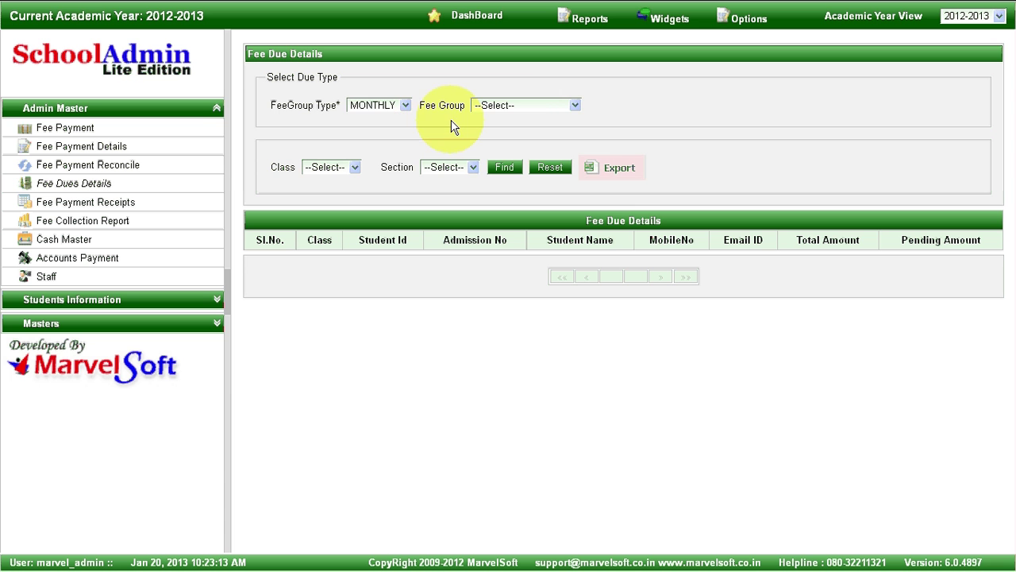
click(522, 111)
click(510, 130)
click(664, 108)
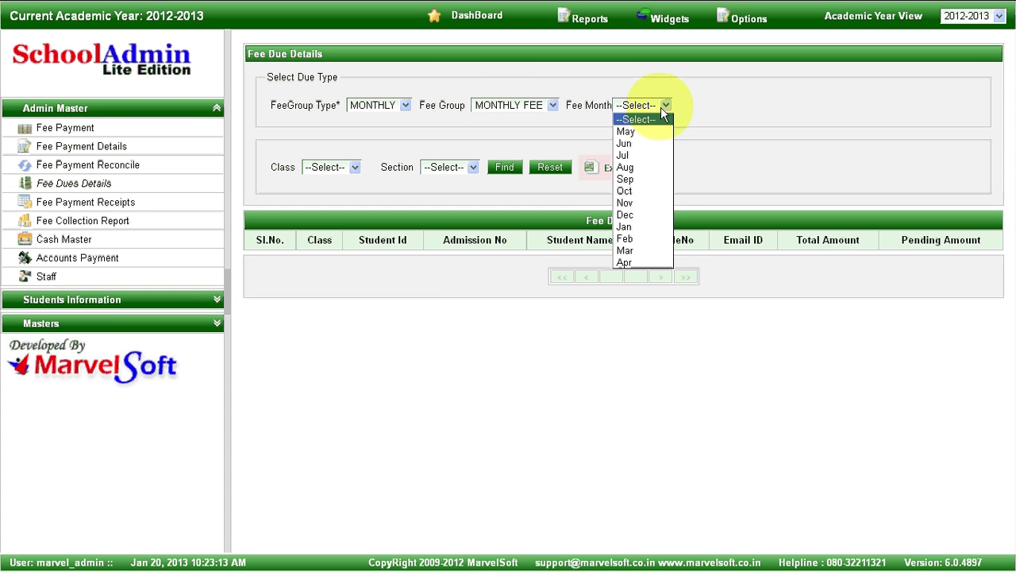
click(647, 226)
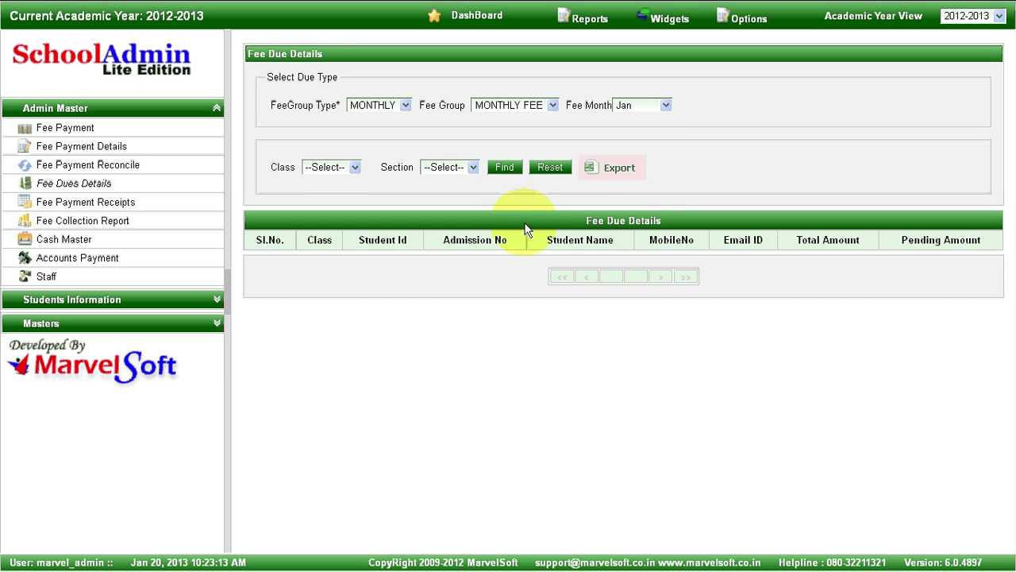
click(336, 169)
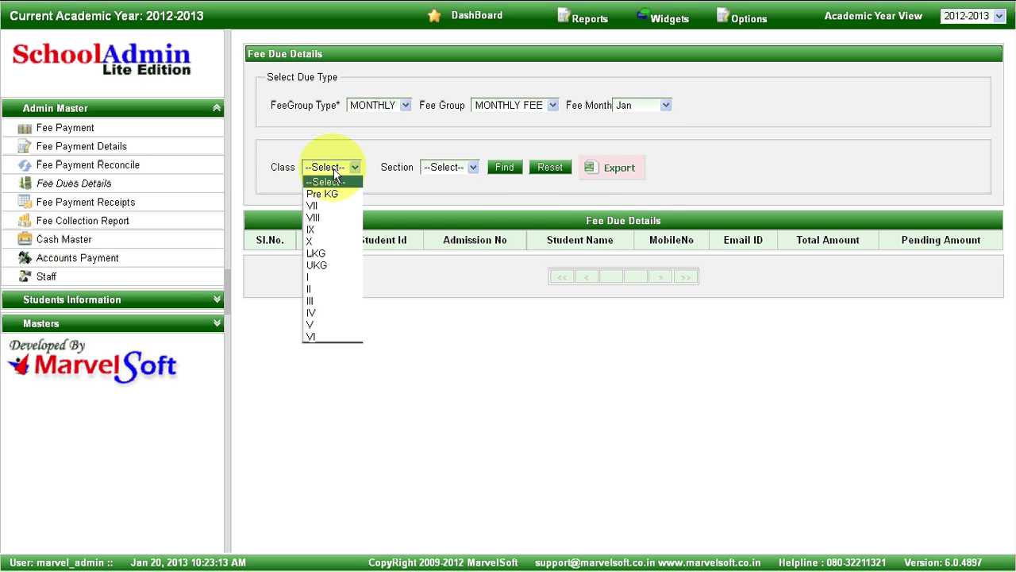
click(328, 241)
click(454, 166)
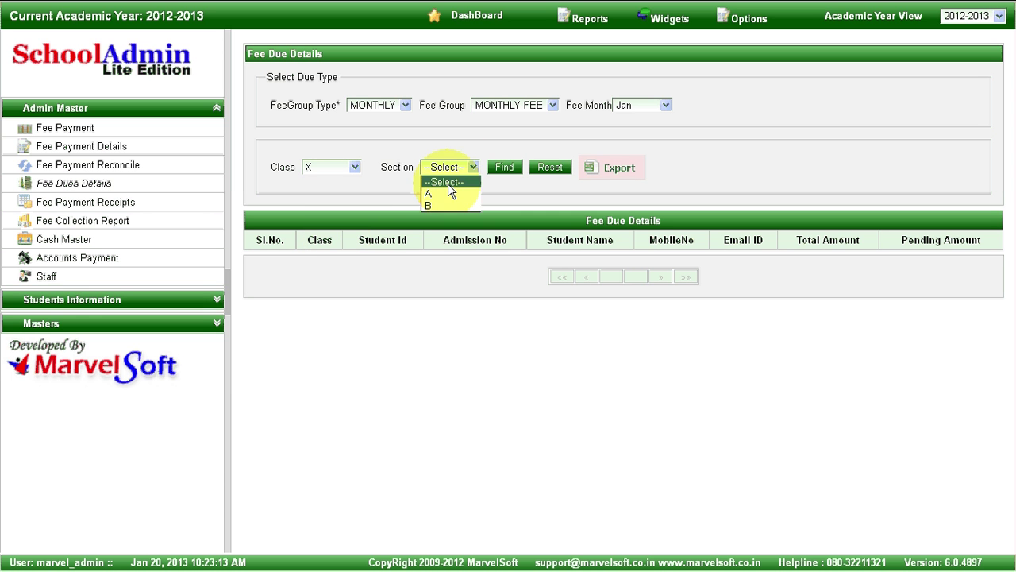
click(450, 193)
click(502, 172)
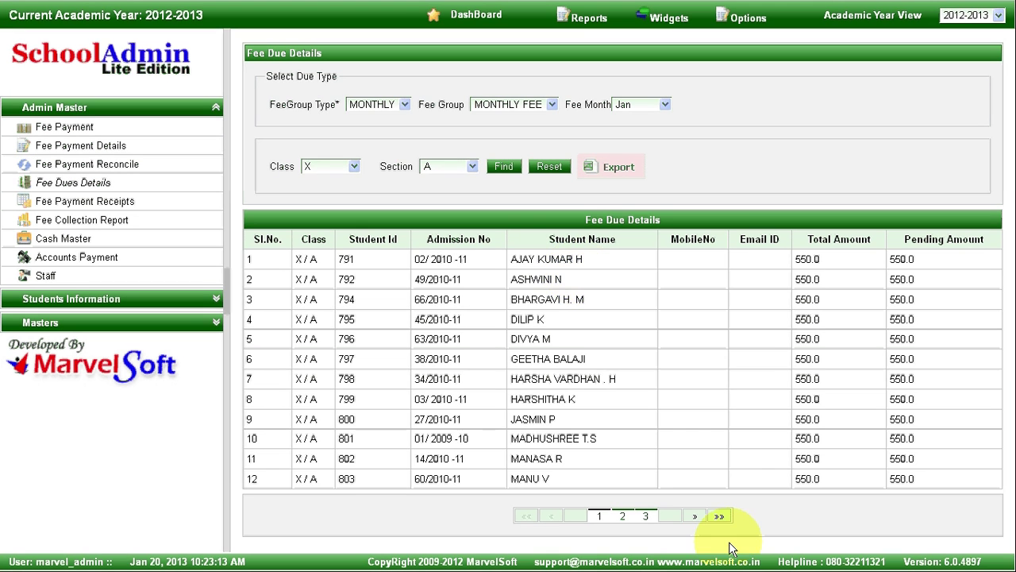
Page through the 30 students' dues of 550 each, then return to page one.
click(645, 517)
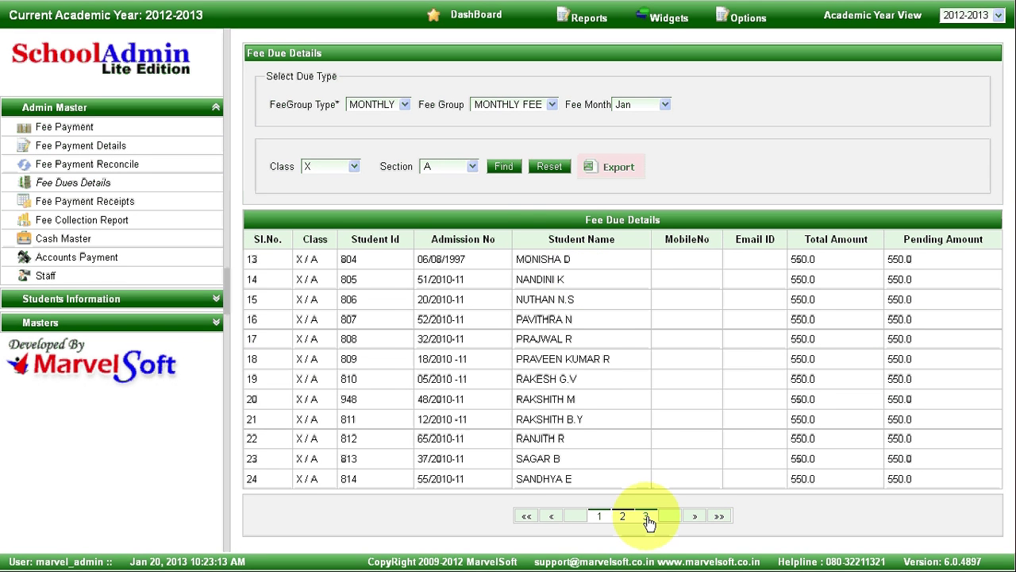
click(645, 517)
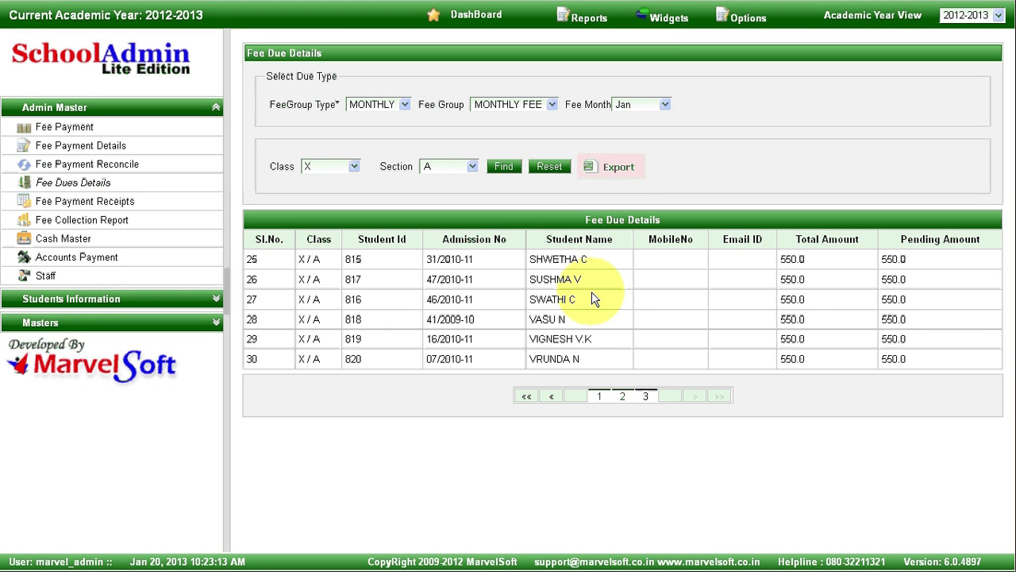
click(625, 183)
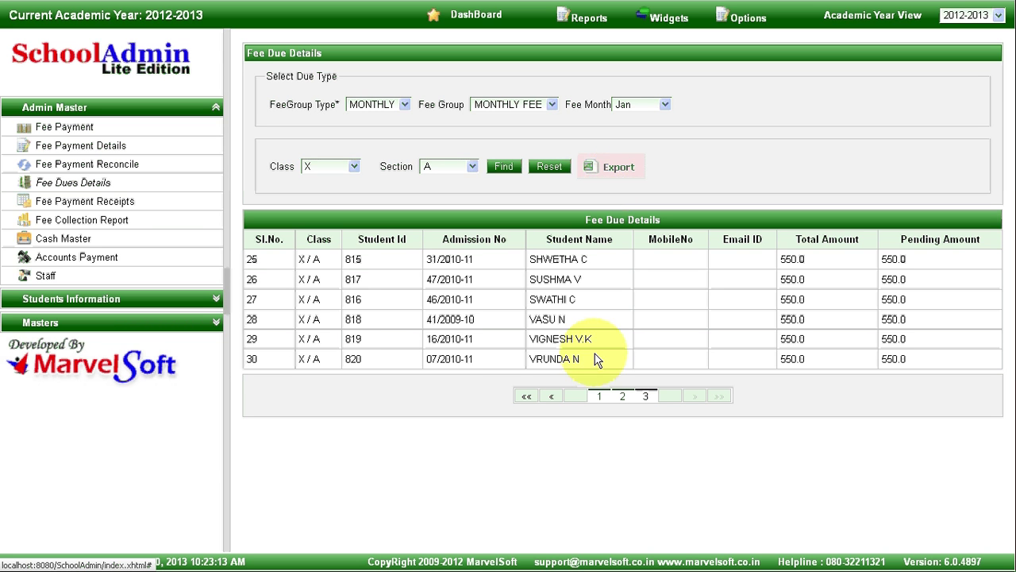
click(599, 398)
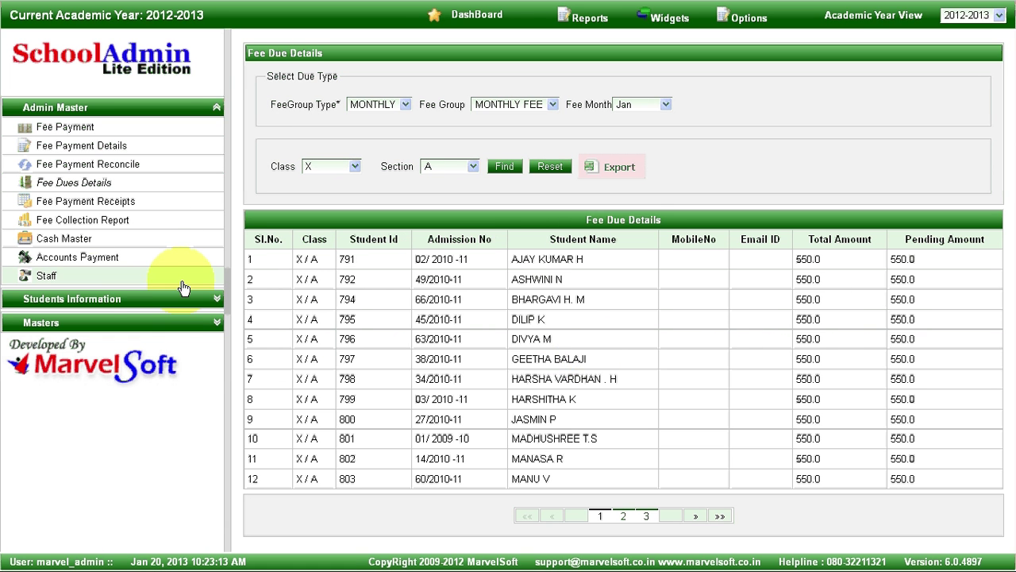
click(90, 282)
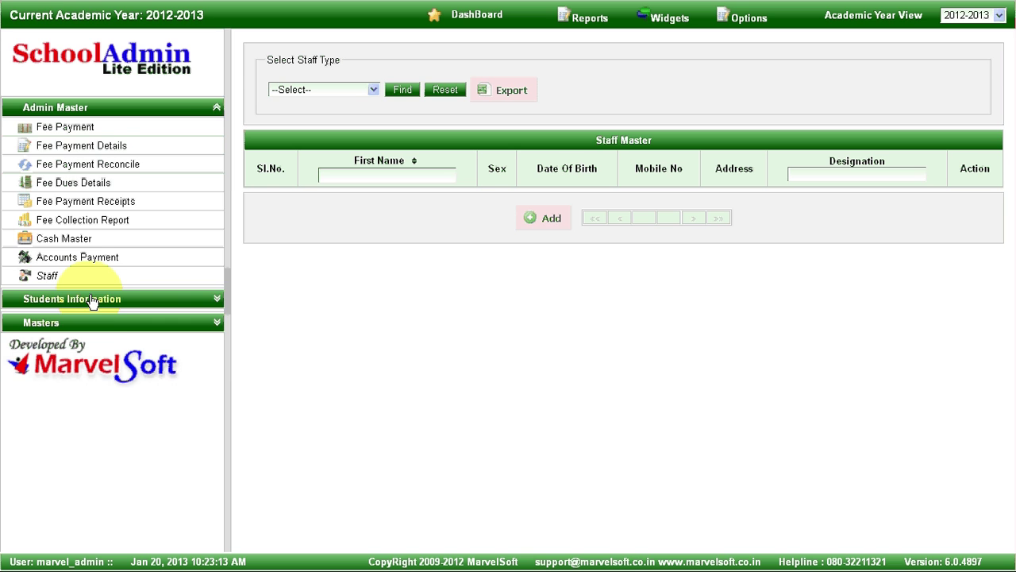
Expand Students Information and Masters, then open the Contact Manager widget's empty contact list.
click(93, 299)
click(101, 267)
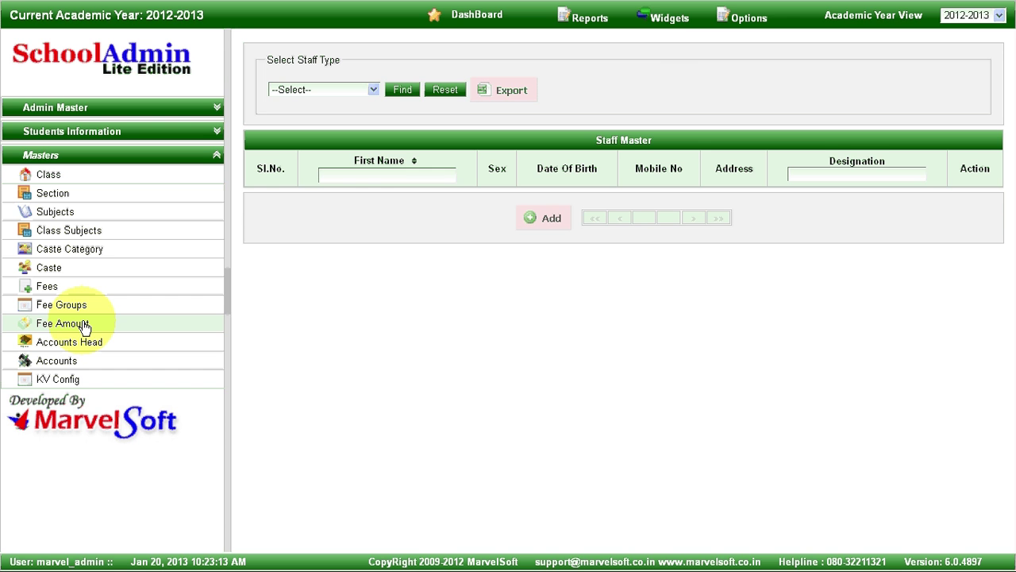
click(674, 24)
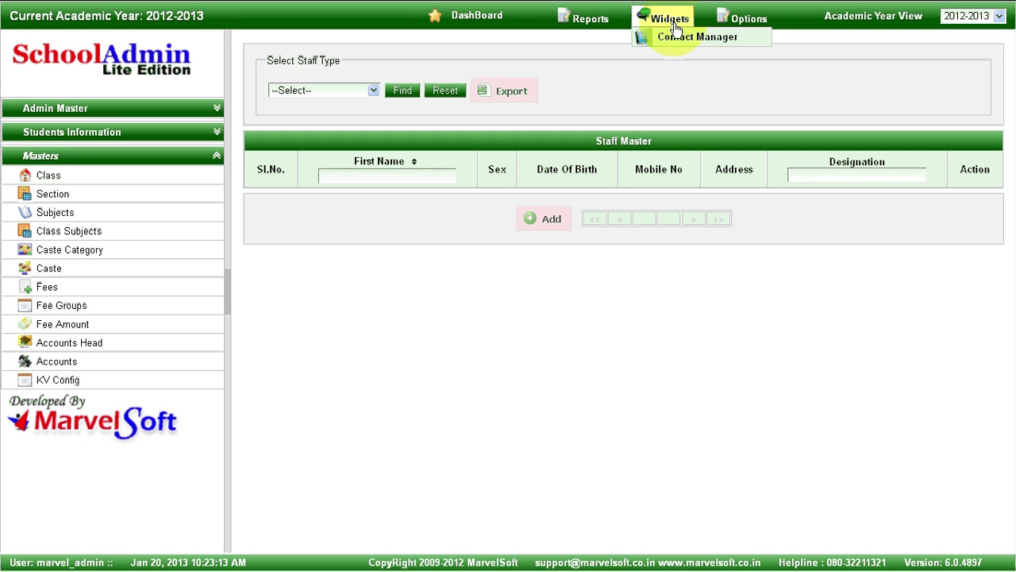
click(673, 36)
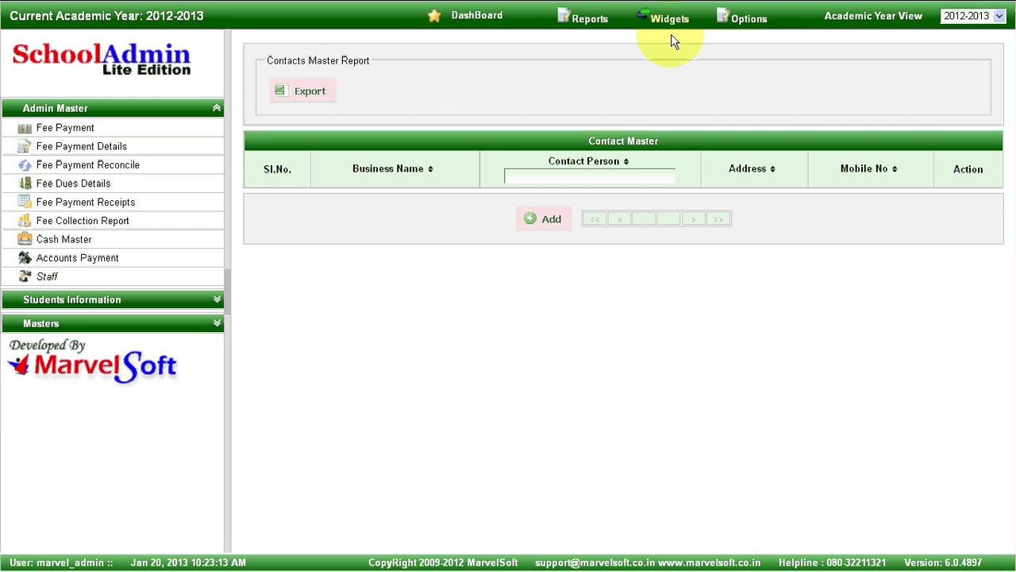
click(747, 22)
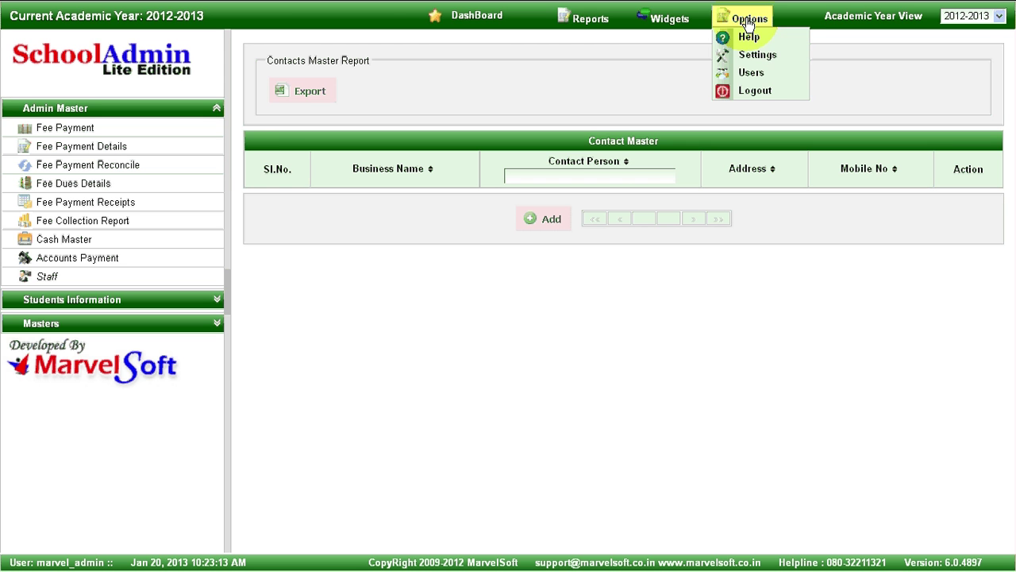
Show the Switch Academic Year profiles 2011-2012, 2012-2013 and 2013-2014 in Settings.
click(756, 53)
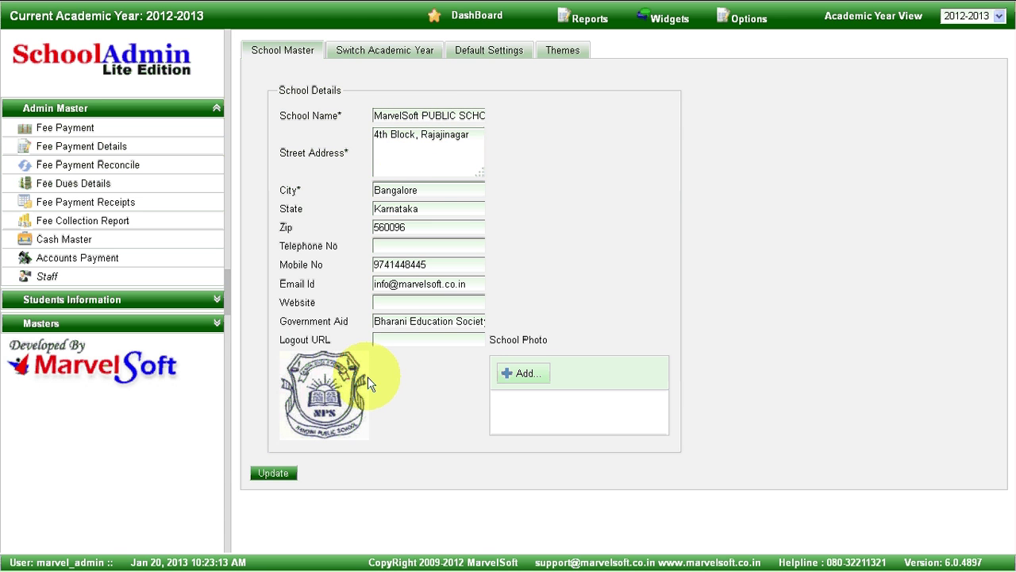
click(404, 52)
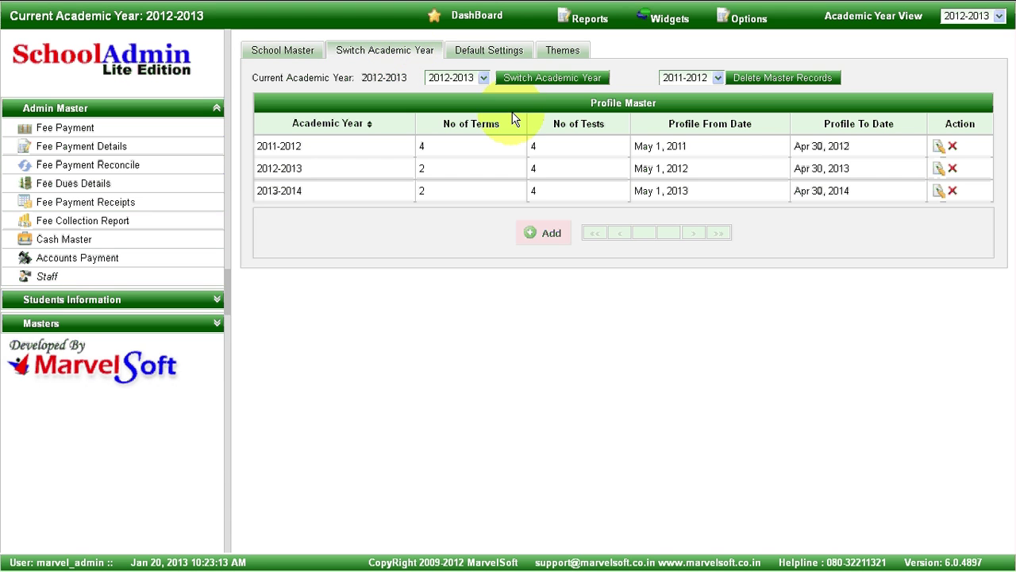